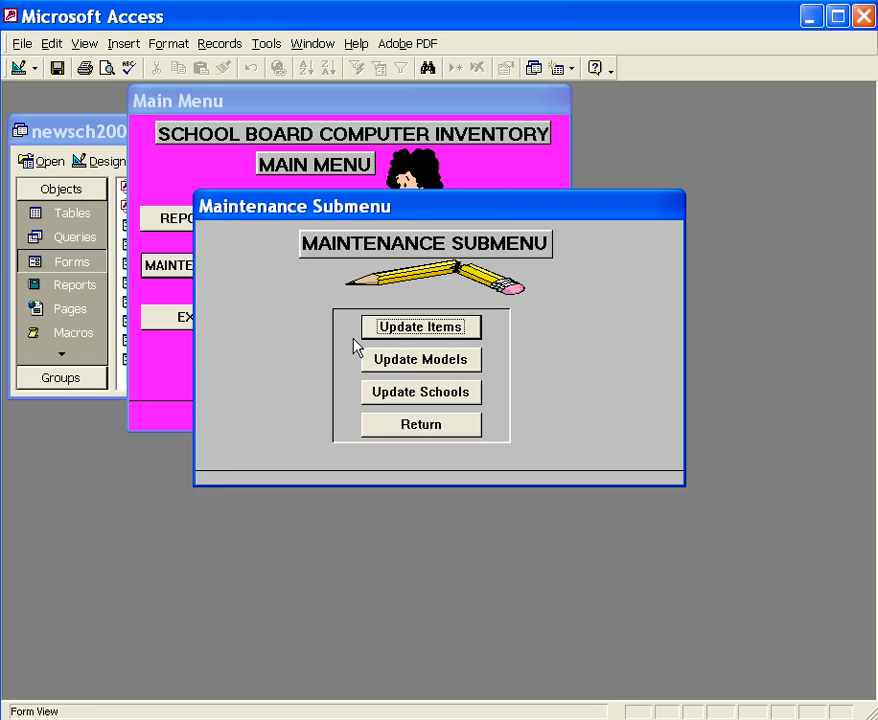
View the items update form from the Maintenance Submenu and close the finished inventory database
click(433, 326)
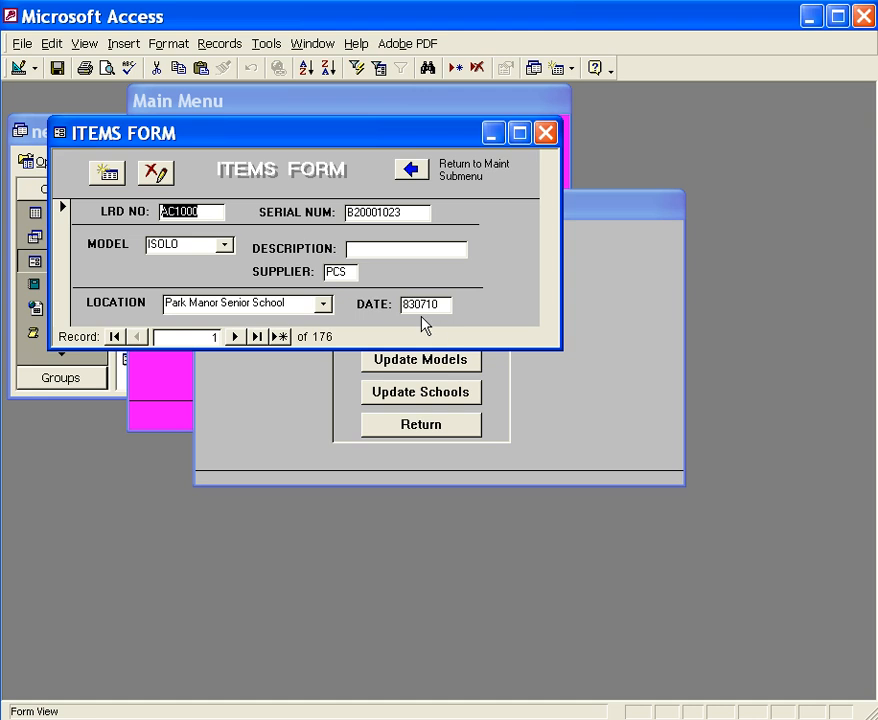
click(545, 133)
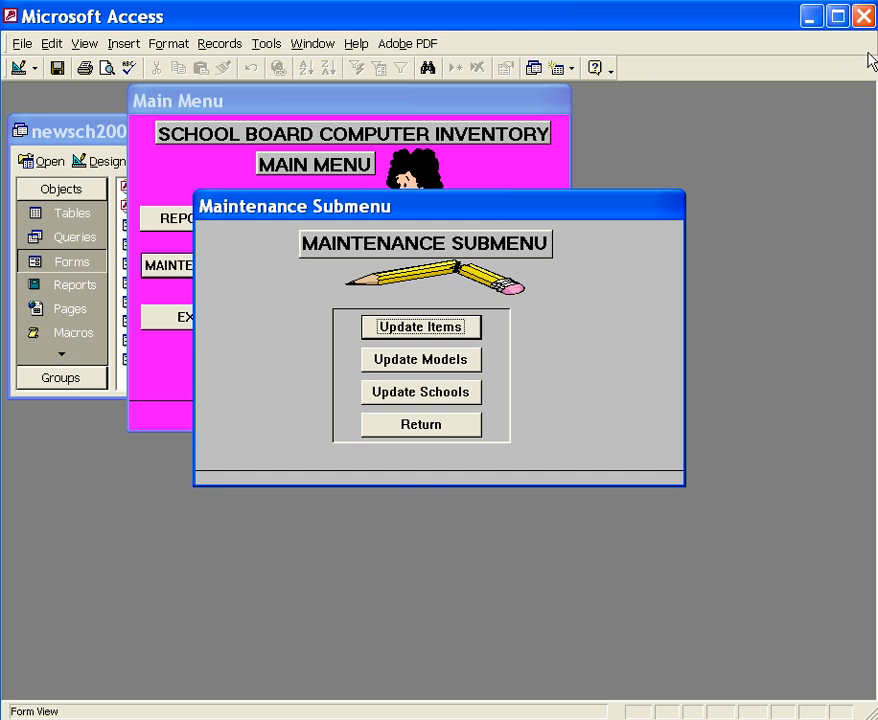
click(860, 15)
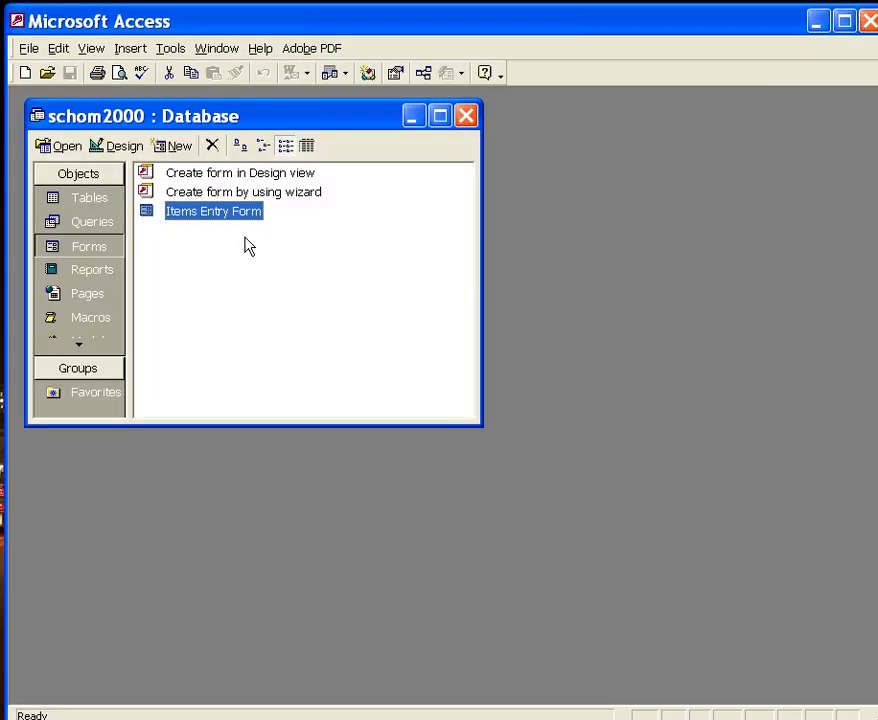
Review the ITEMS, MODELS and SCHOOLS tables in the schom2000 database and examine the relationships between them
click(90, 202)
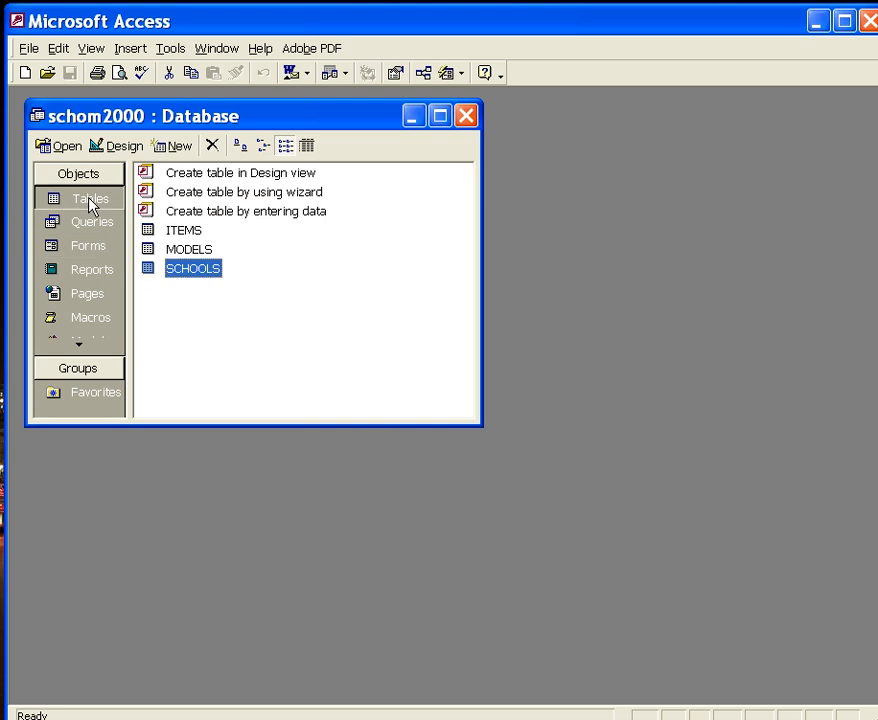
click(190, 231)
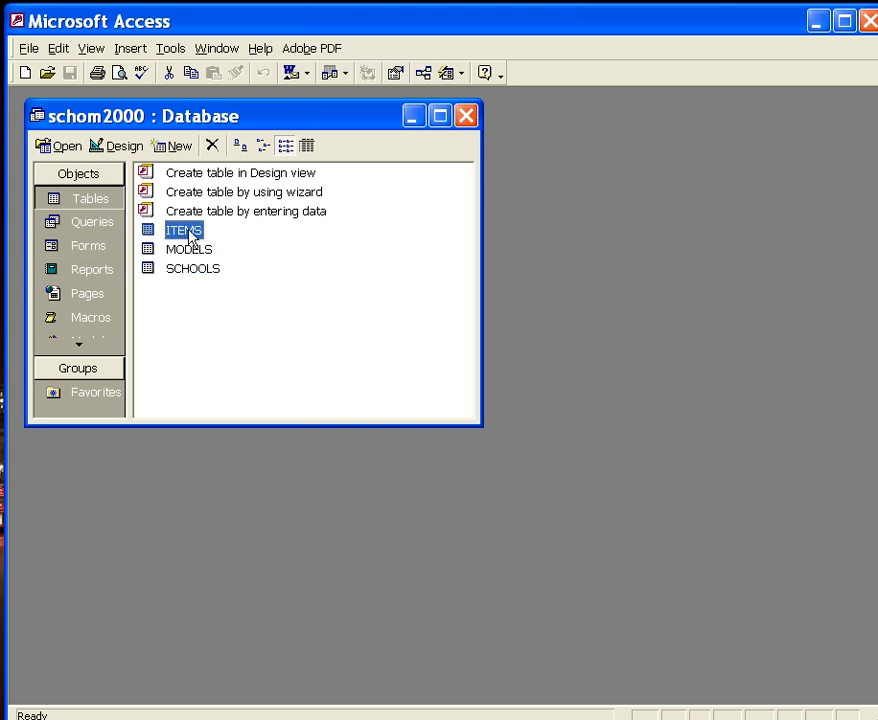
click(191, 250)
click(190, 270)
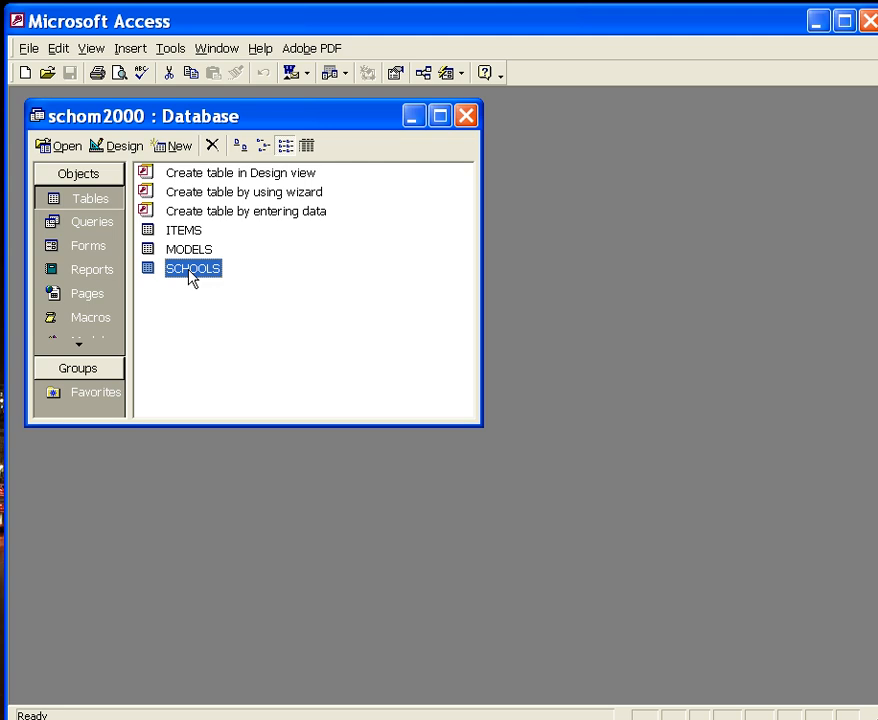
click(421, 72)
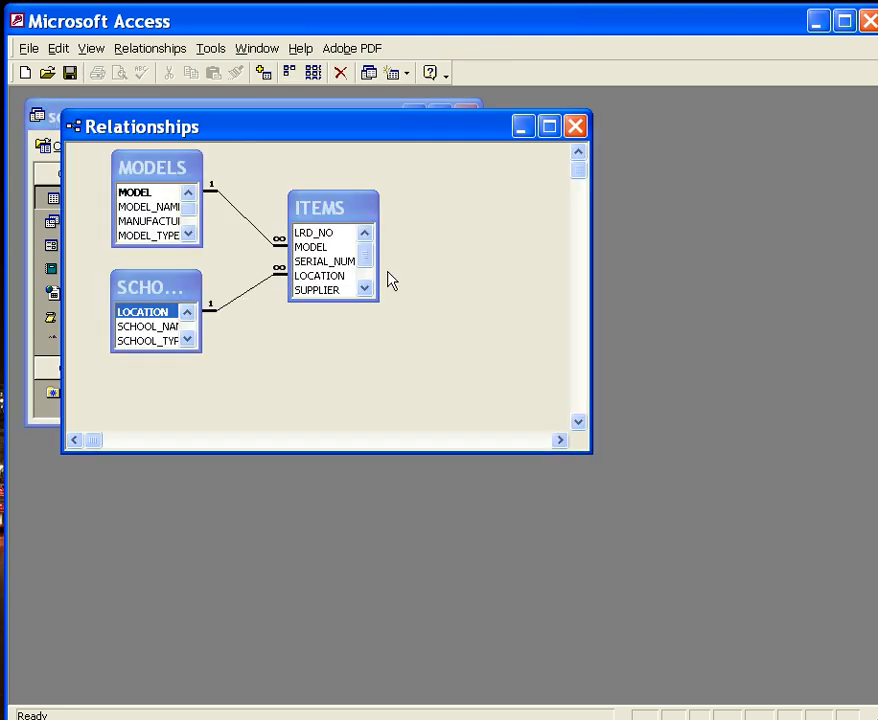
click(575, 127)
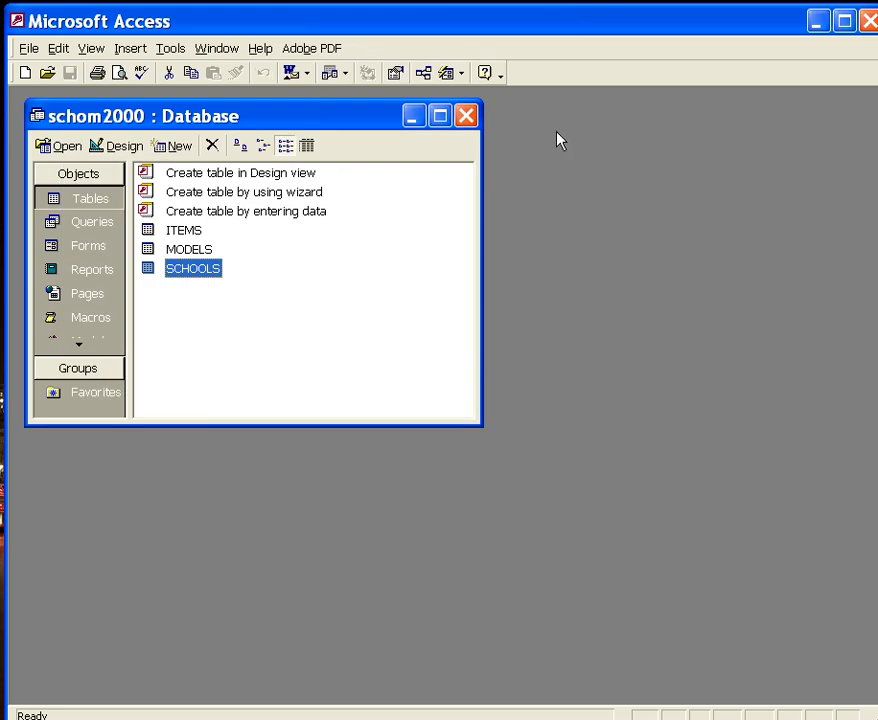
Review the existing queries, forms and reports, examining the model and location choices in the Items Entry Form
click(100, 221)
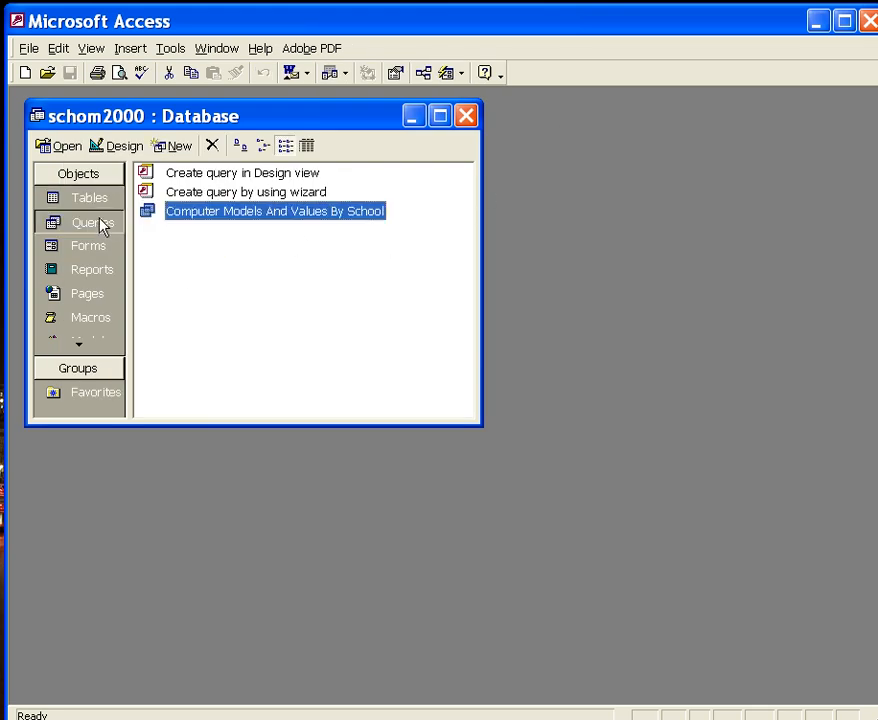
click(90, 250)
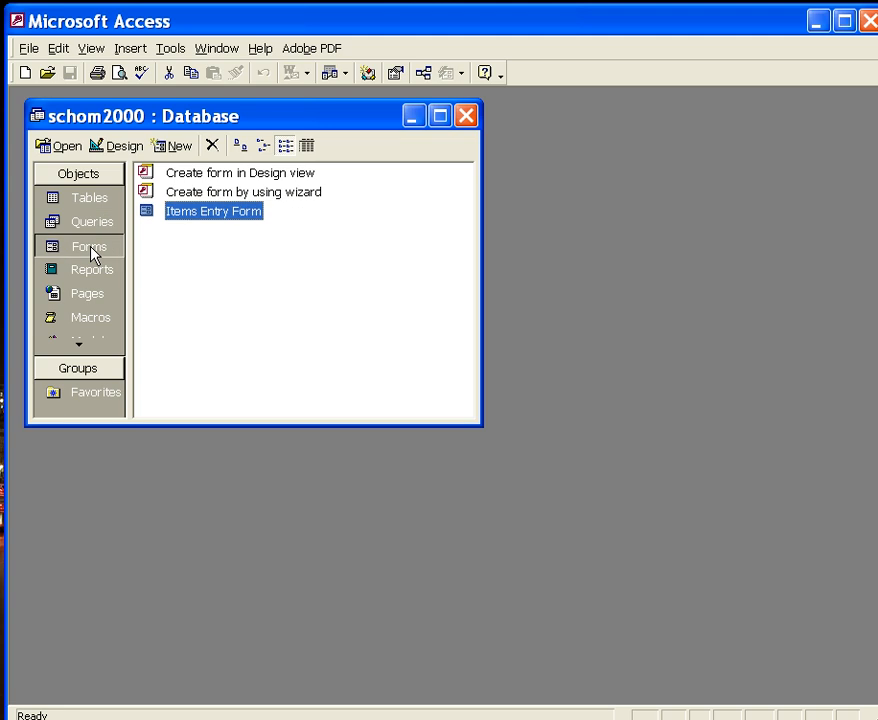
double_click(220, 210)
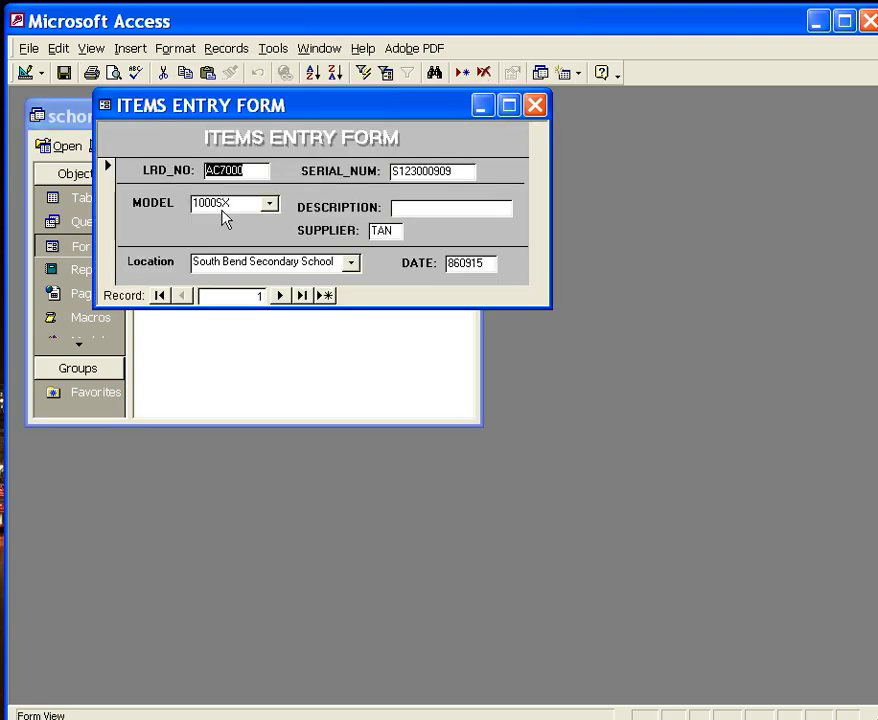
click(351, 263)
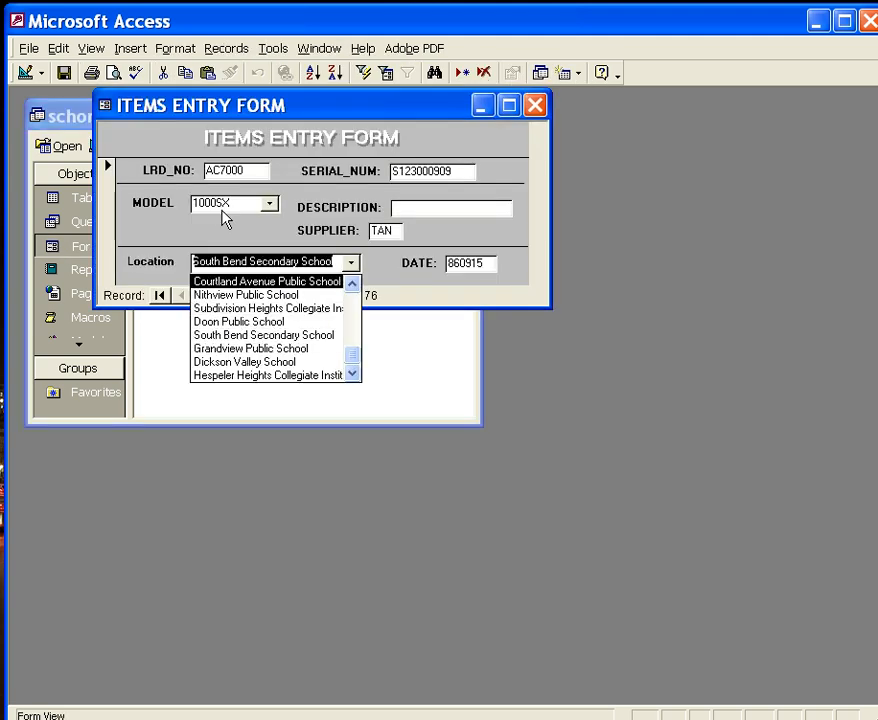
click(270, 204)
click(270, 204)
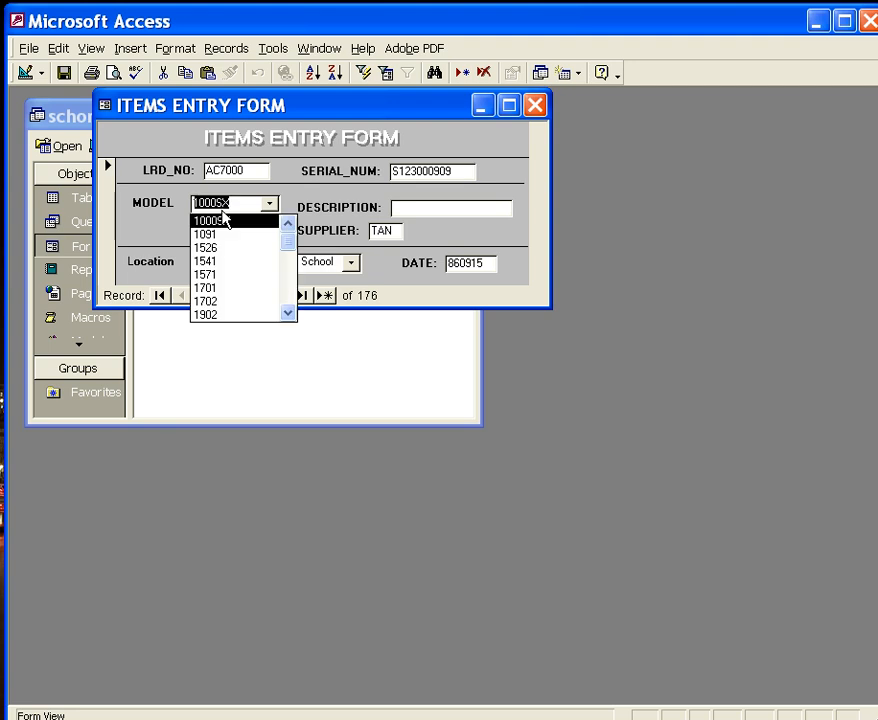
click(353, 264)
click(536, 105)
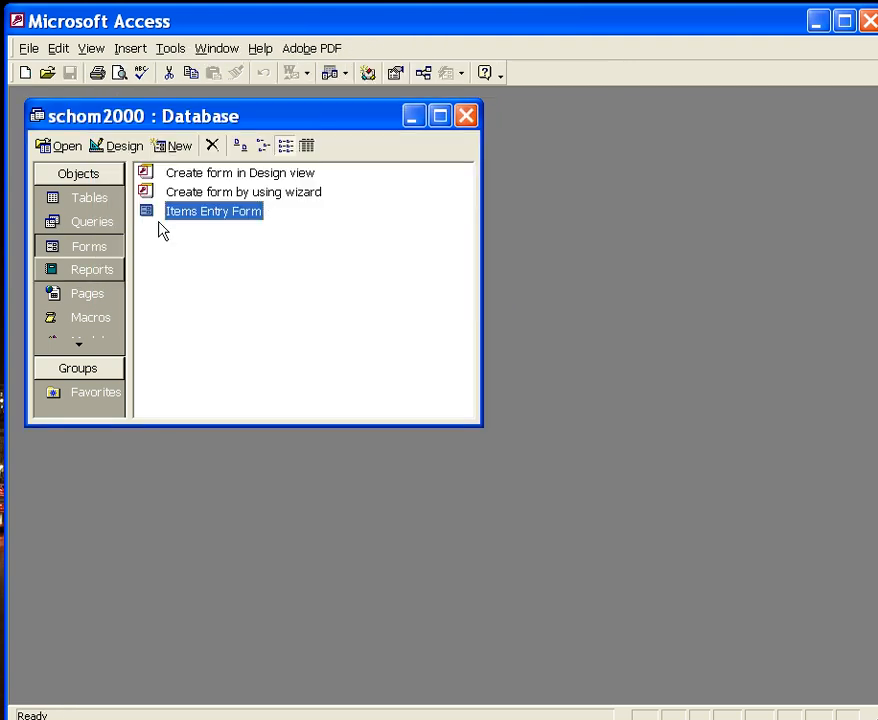
click(92, 270)
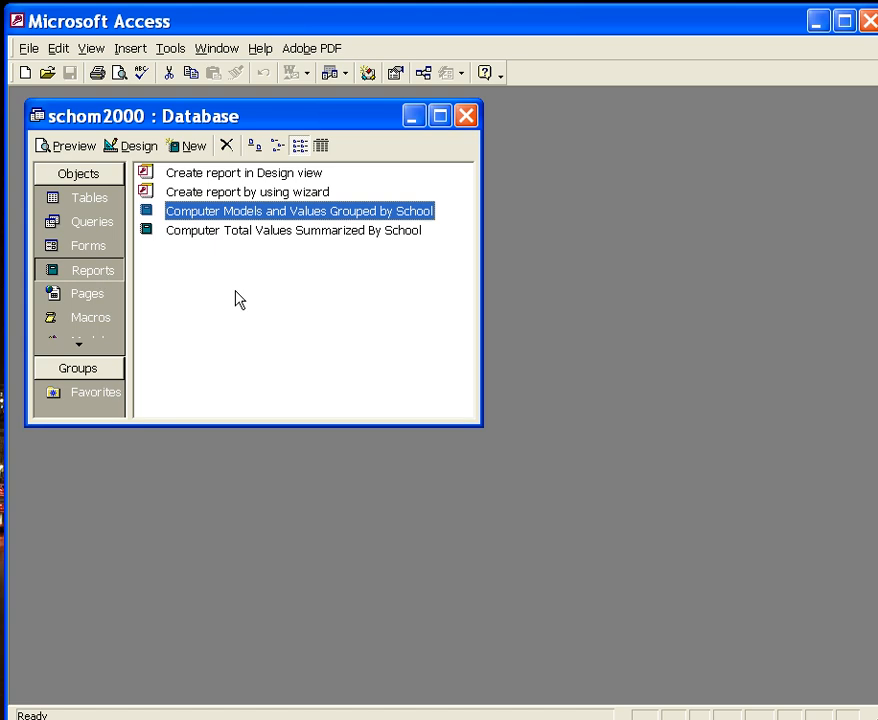
Create a new blank form in Design View without choosing a source table or query
click(100, 250)
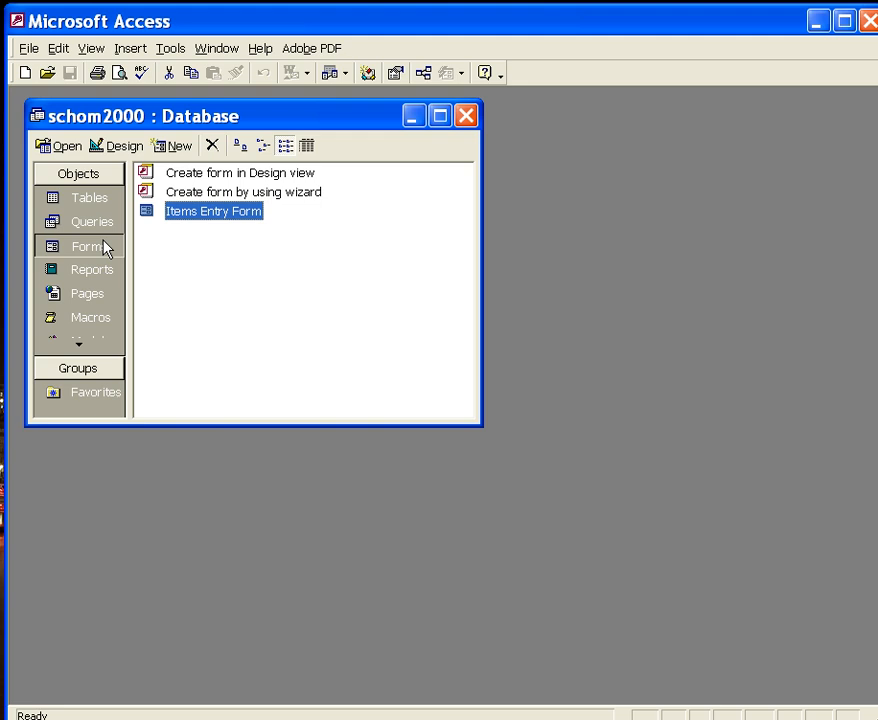
click(172, 146)
click(591, 358)
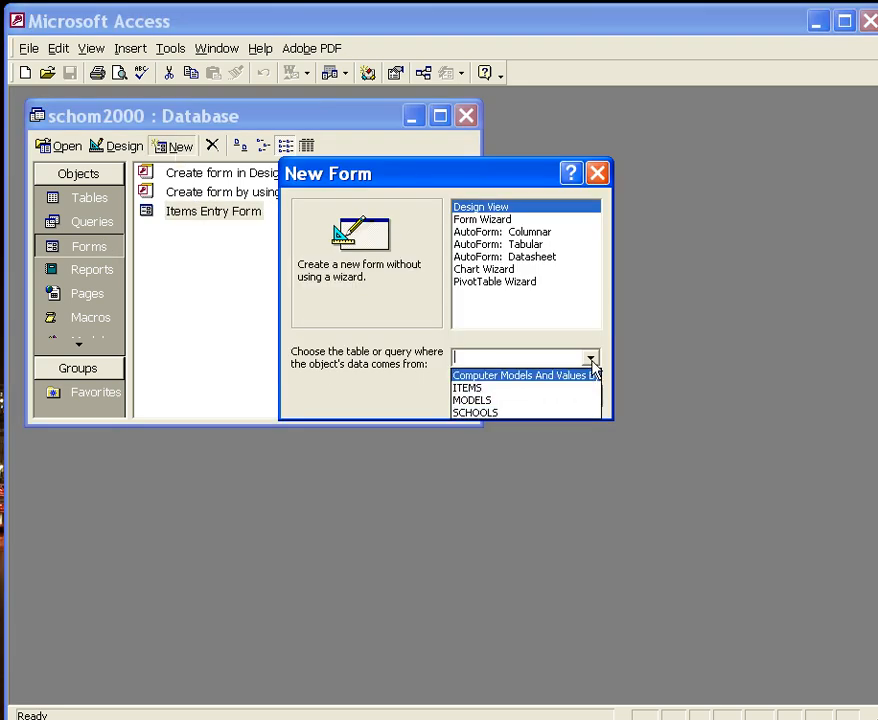
click(482, 351)
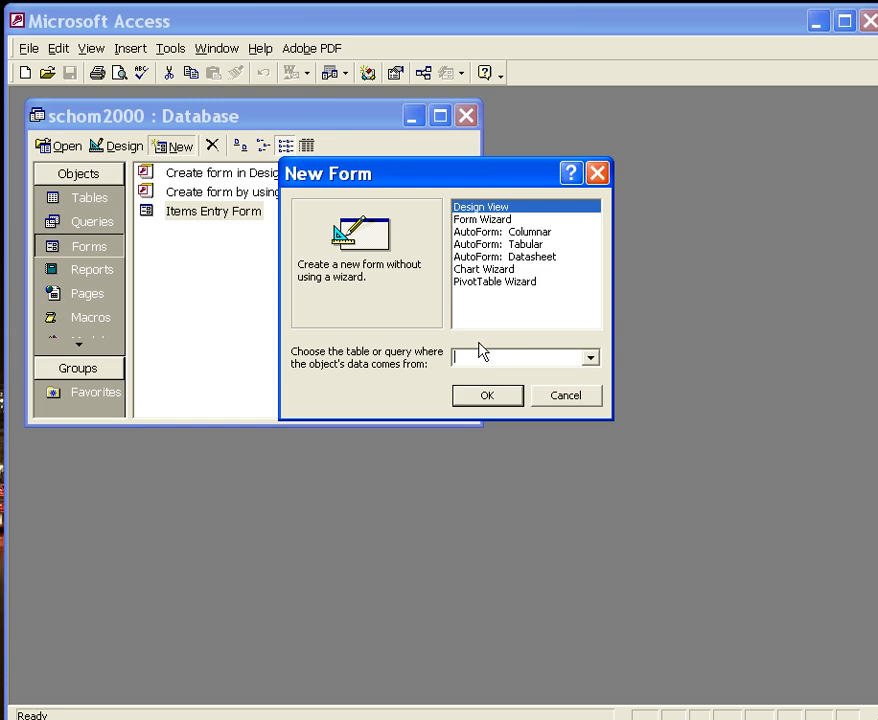
click(486, 396)
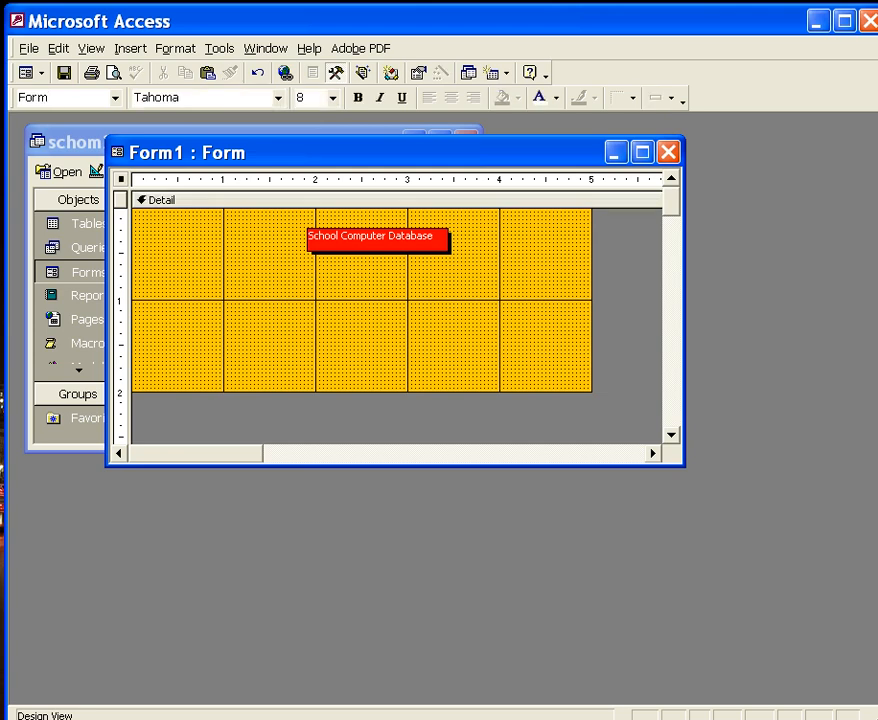
Draw two command buttons side by side below the form title, about 1.2" and 1.1" wide and 0.3" high
drag(208, 290, 318, 316)
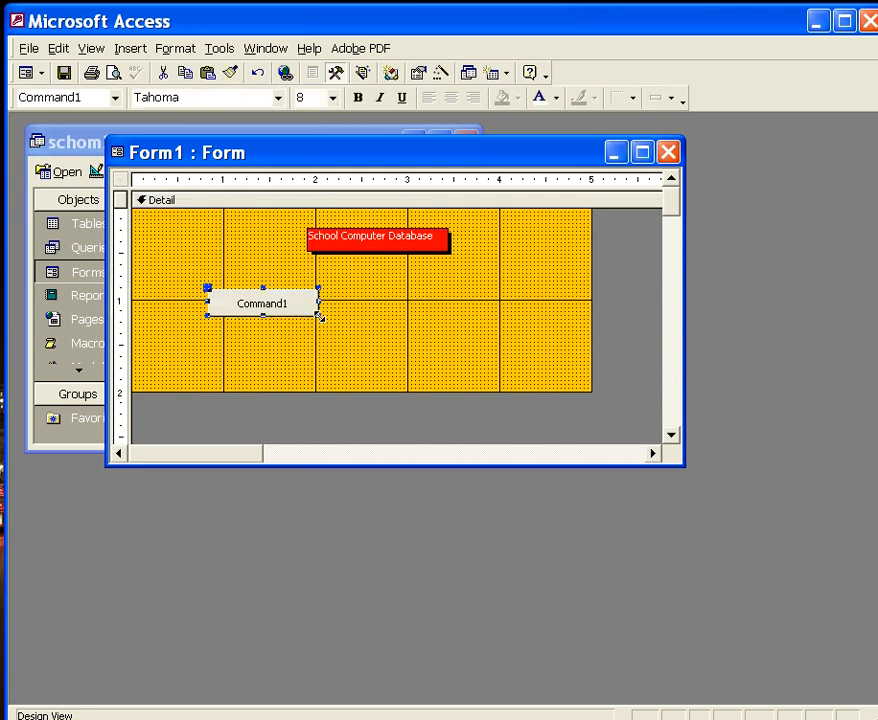
click(121, 179)
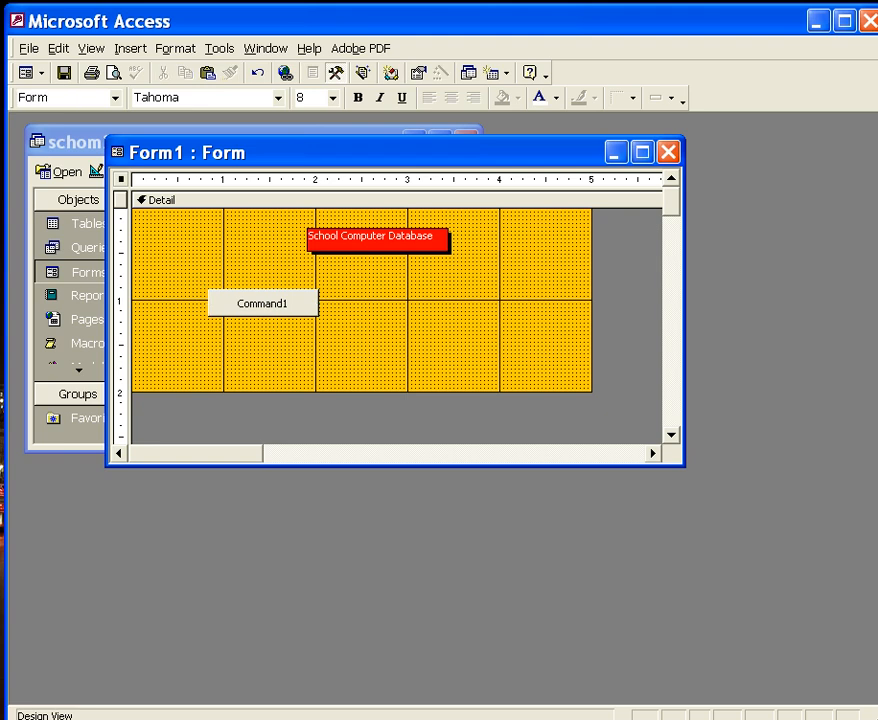
drag(401, 291, 500, 318)
Set the caption of the first command button to "Items Form" and close its properties
right_click(282, 306)
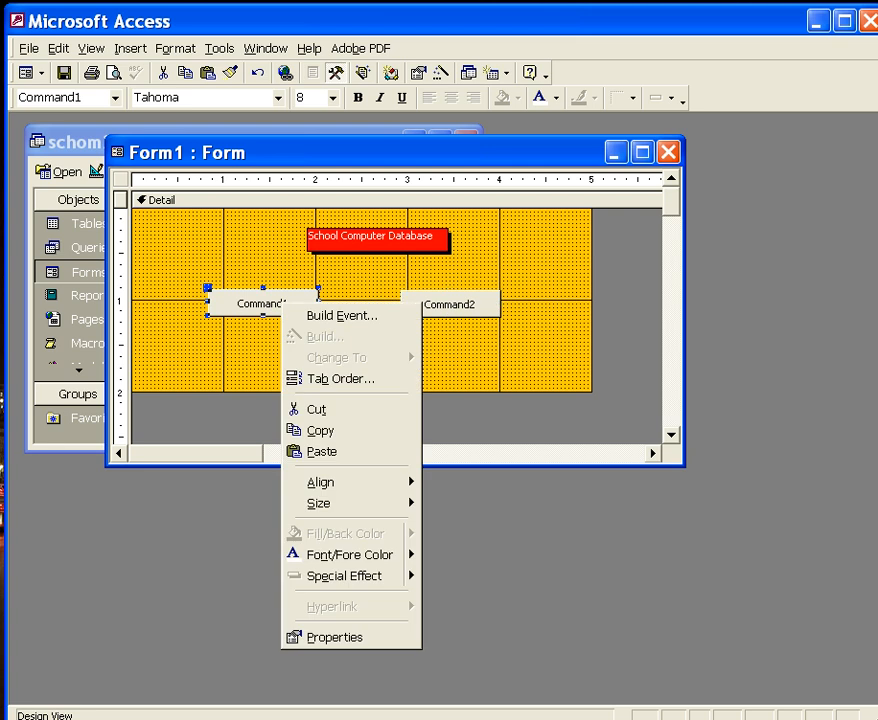
key(Return)
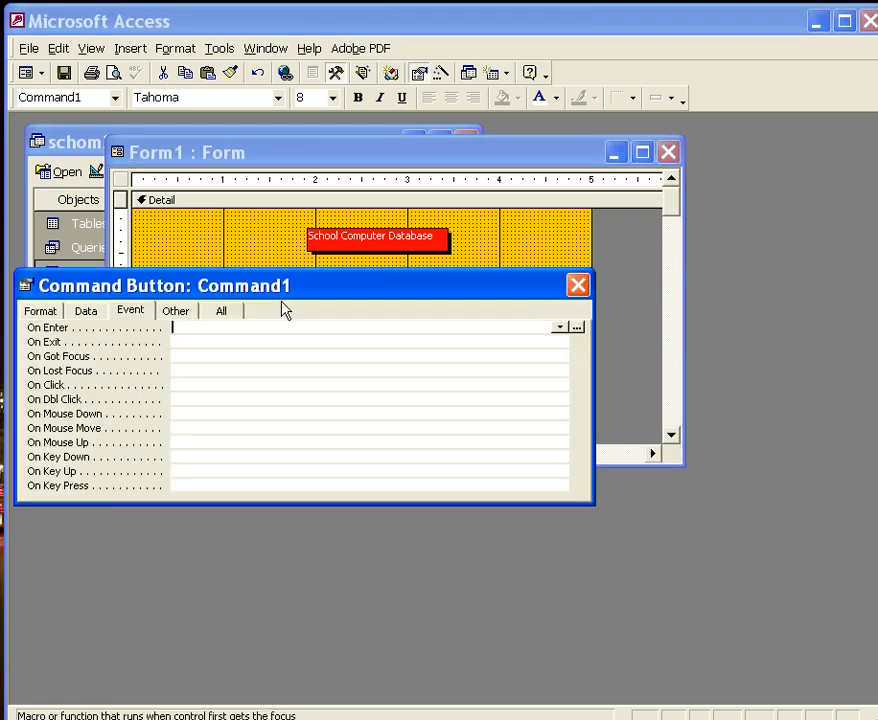
click(44, 311)
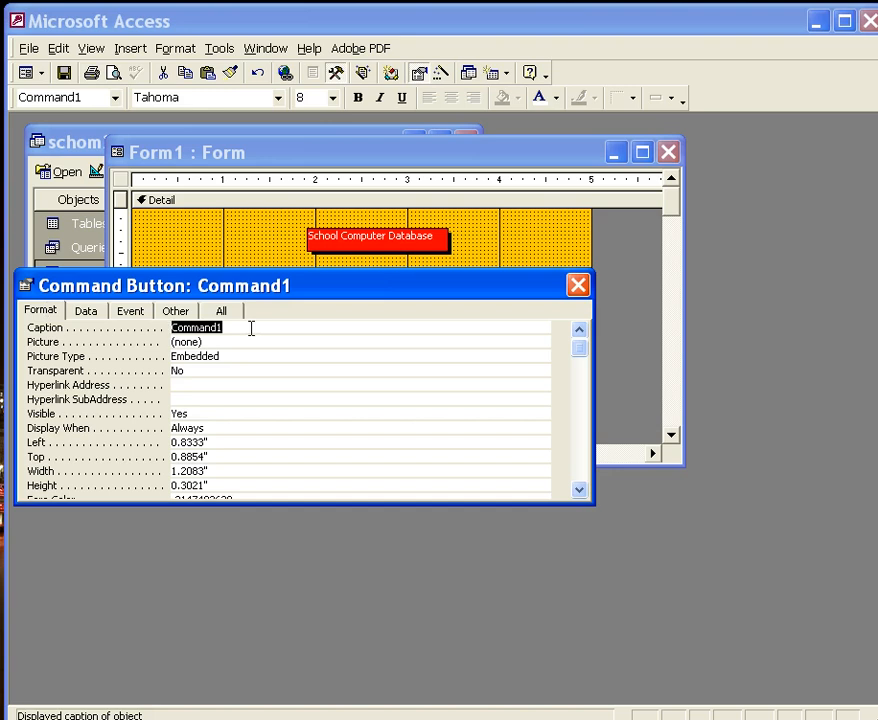
text(Items )
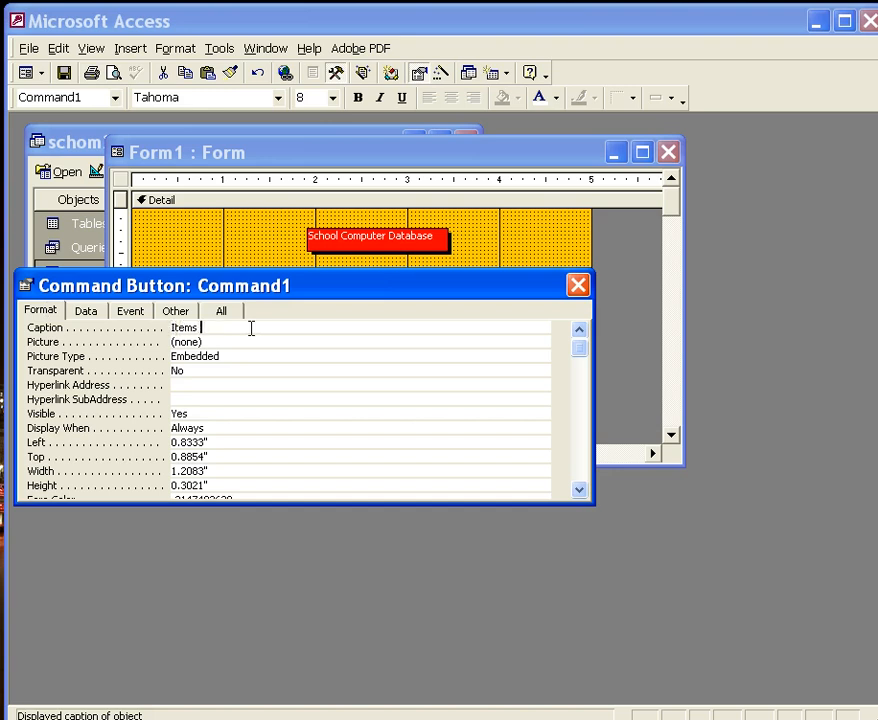
text(Form)
click(25, 287)
click(25, 289)
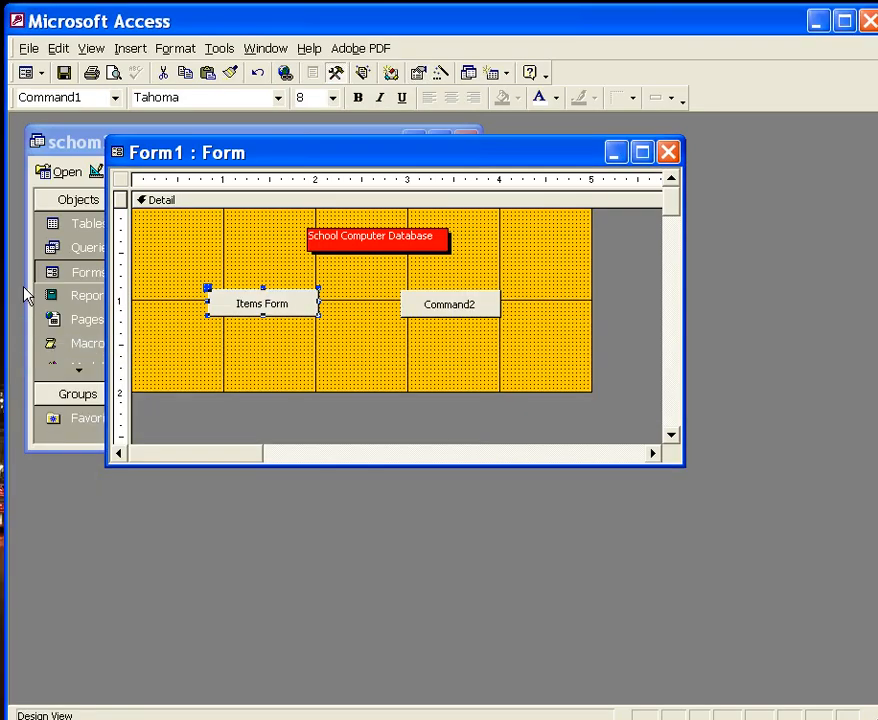
Set the caption of the second command button to "Report" and close its properties
right_click(463, 306)
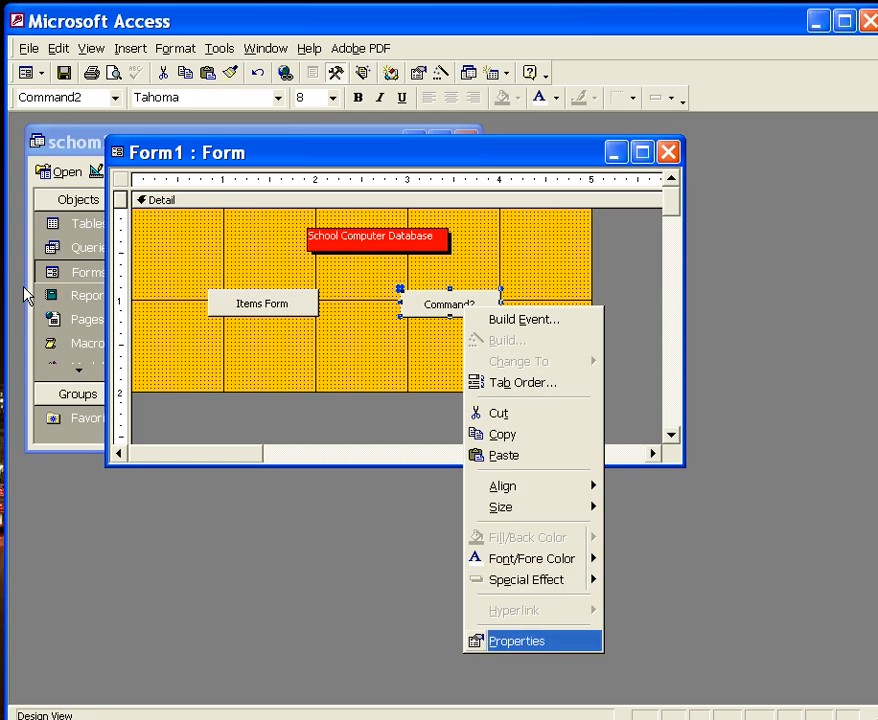
click(516, 641)
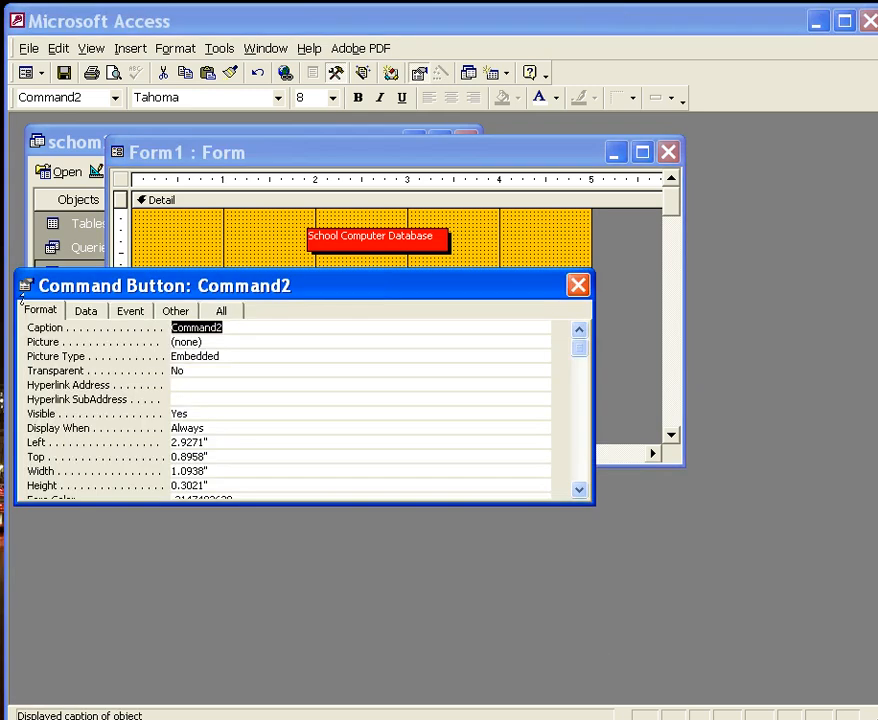
text(Report)
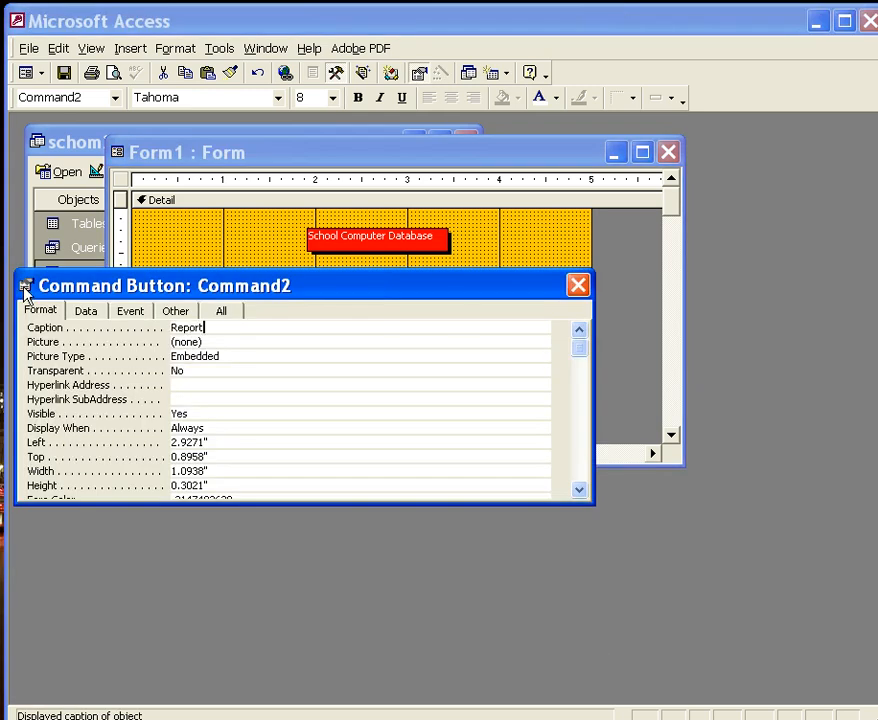
double_click(23, 288)
click(345, 349)
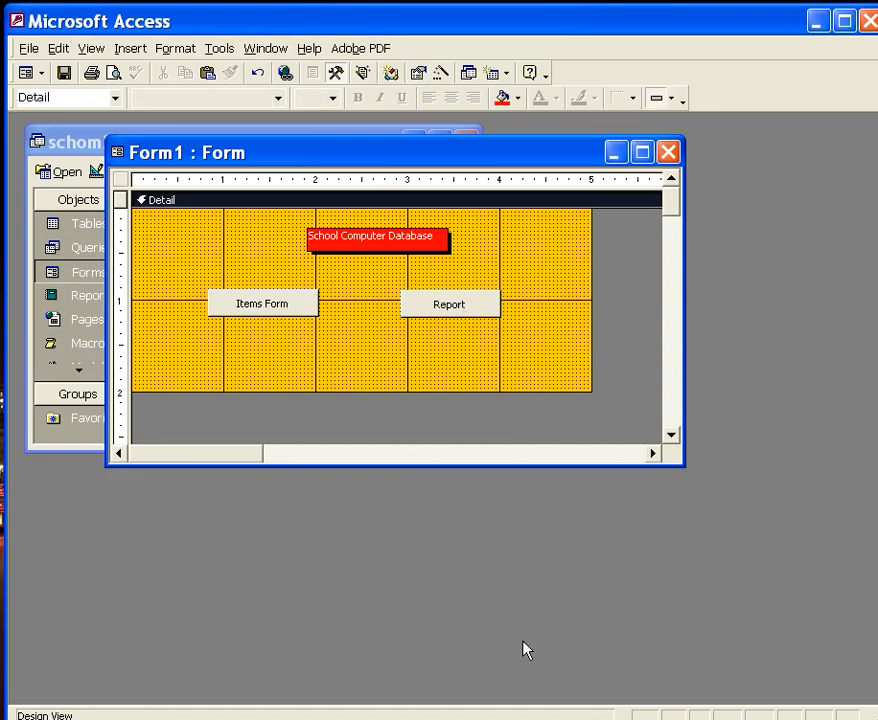
Create a new macro in the schom2000 database and show the Macro Name column in its design
drag(330, 153, 396, 154)
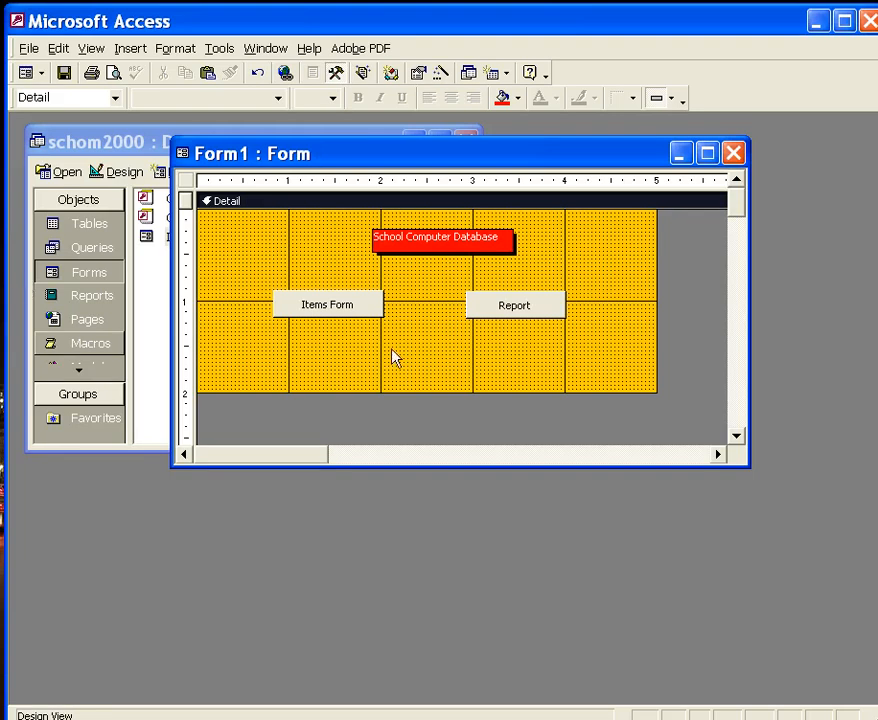
click(91, 345)
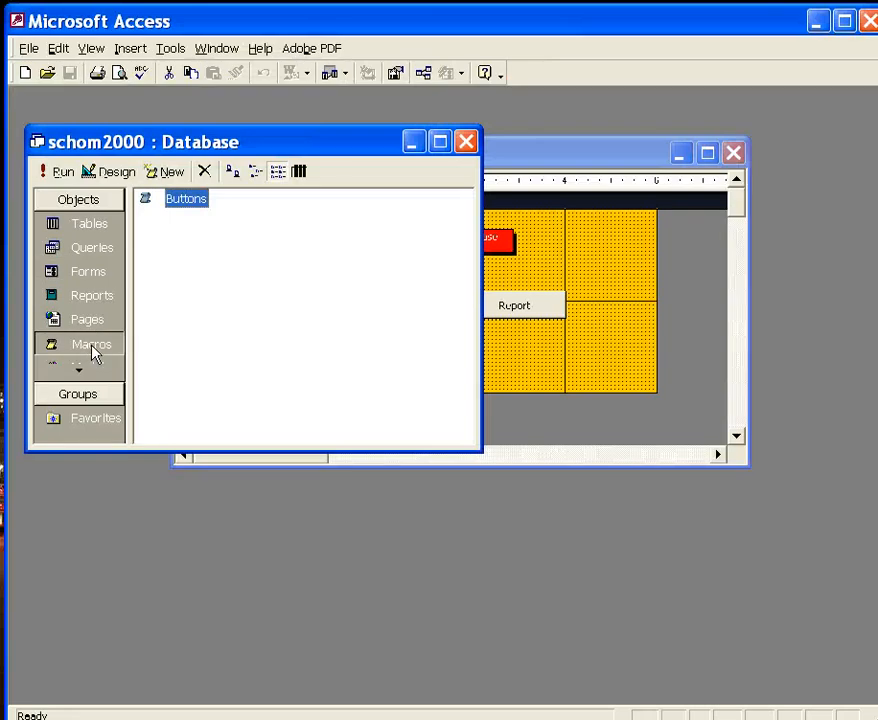
click(193, 243)
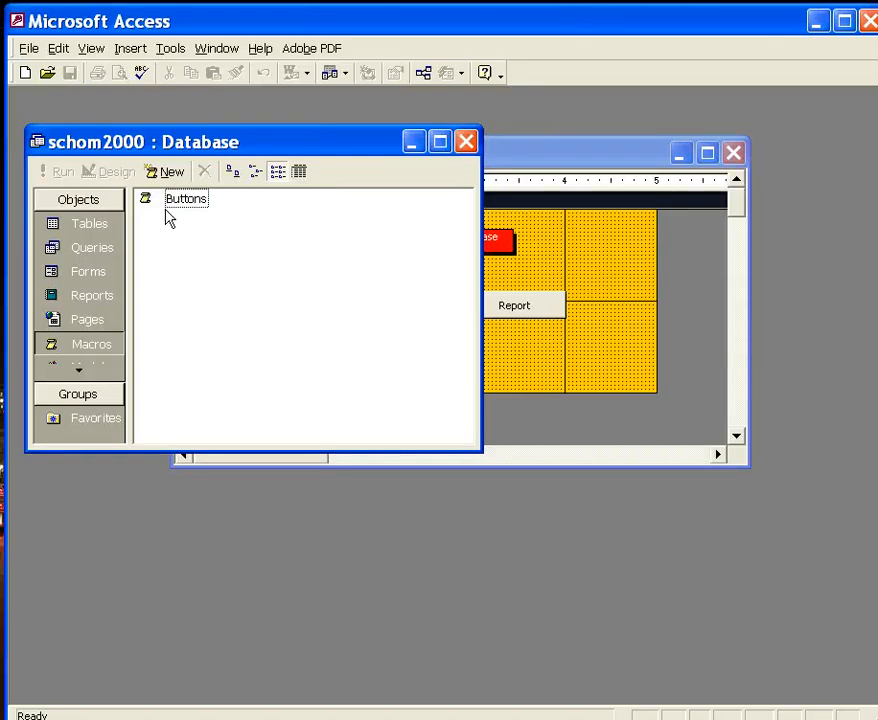
click(168, 178)
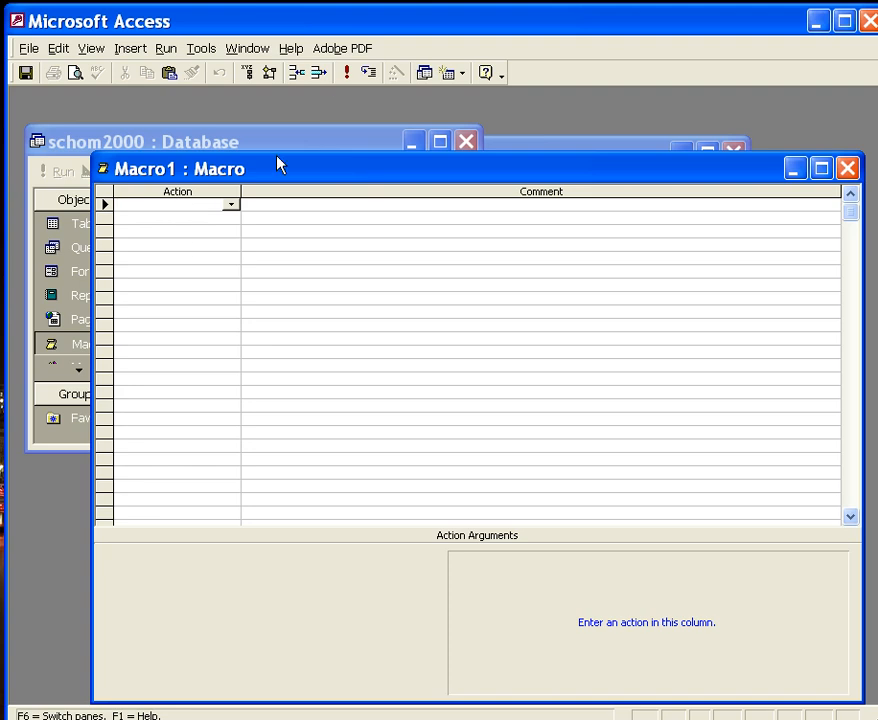
click(248, 76)
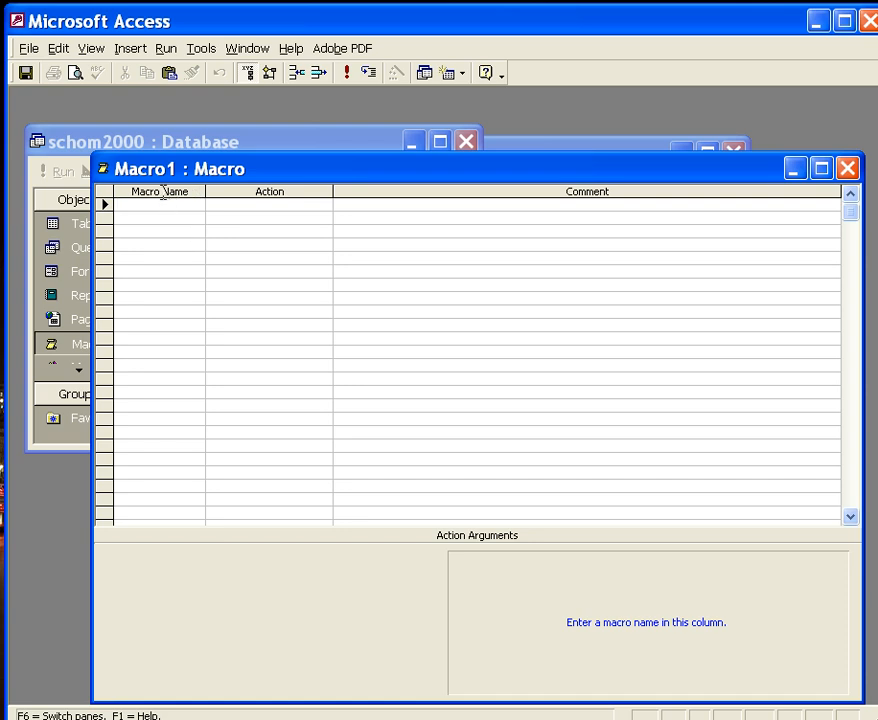
Add a macro entry named "Item Form" in the first row and give it the OpenForm action
text(Item Form)
click(226, 204)
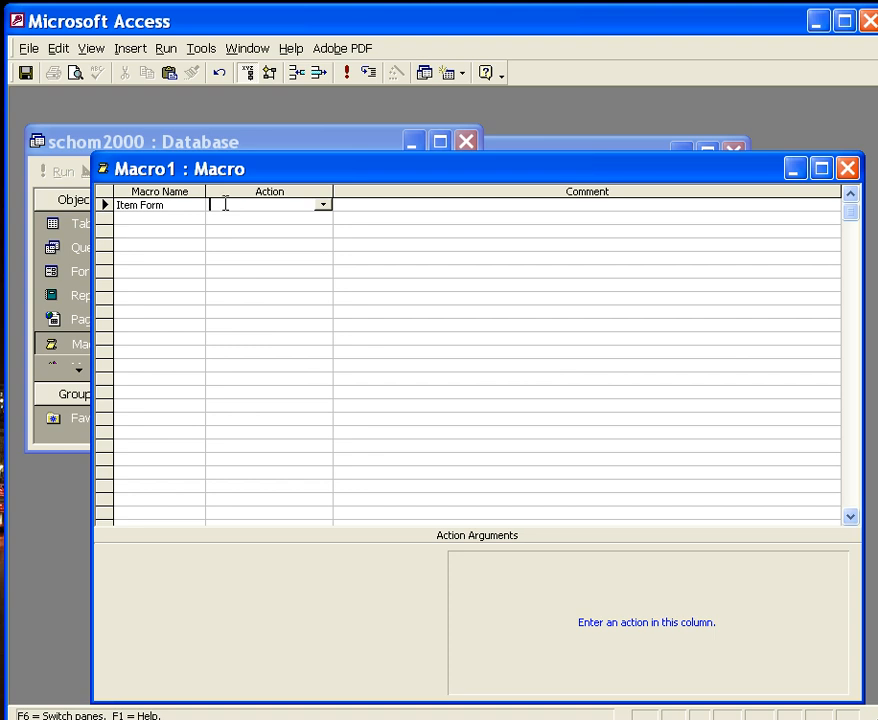
click(323, 207)
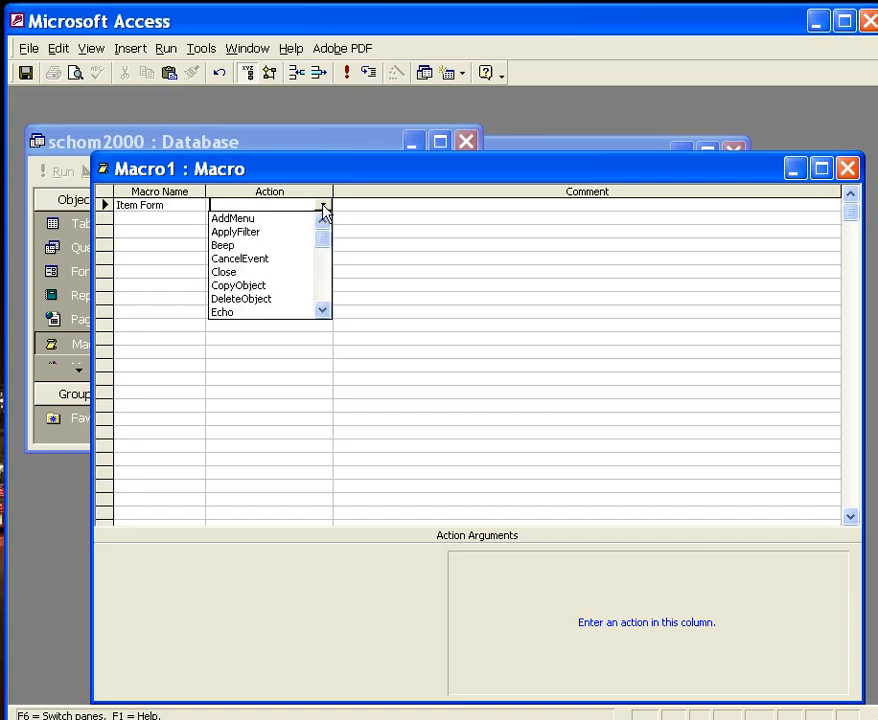
drag(325, 244, 325, 266)
click(254, 259)
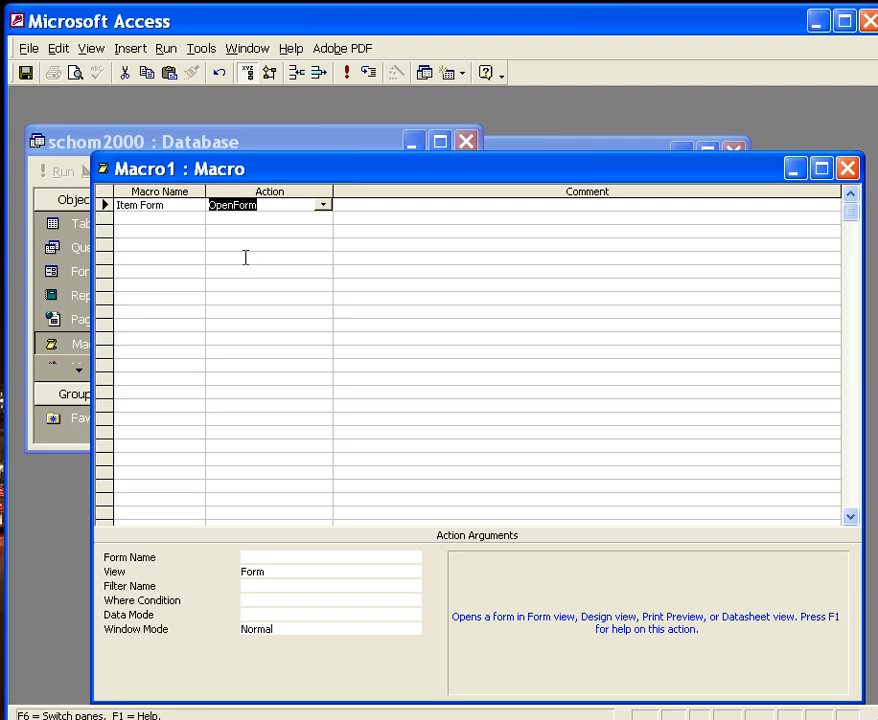
Set the OpenForm action's form name to Items Entry Form and its data mode to Edit
click(312, 552)
click(413, 557)
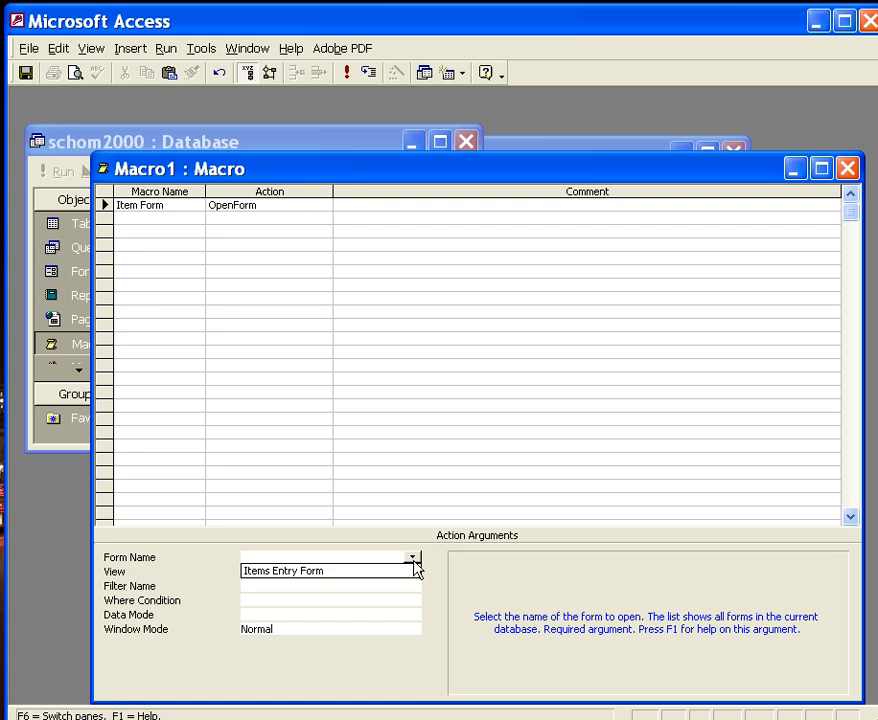
click(313, 571)
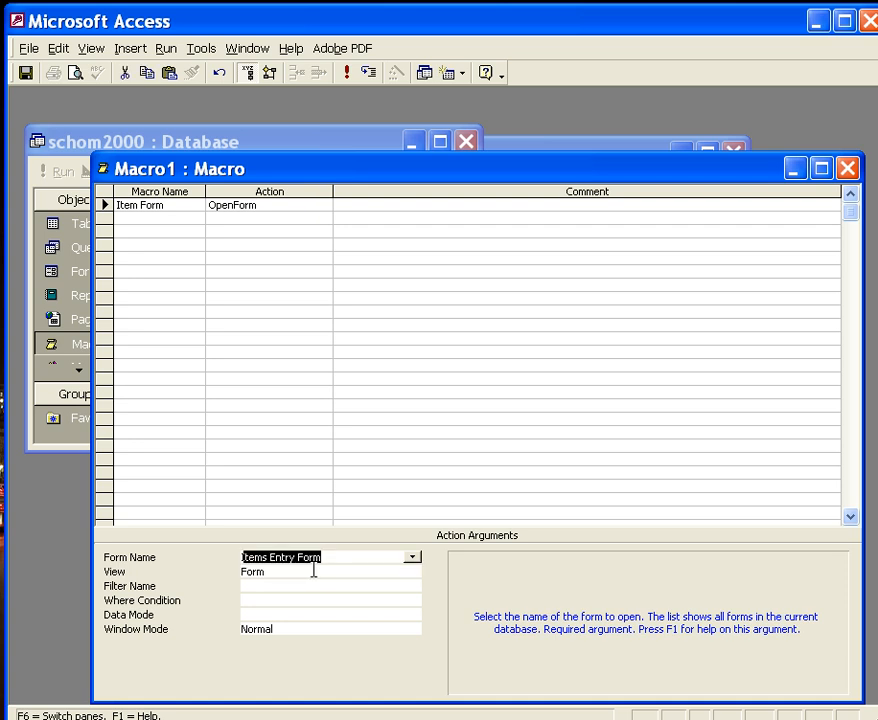
click(255, 614)
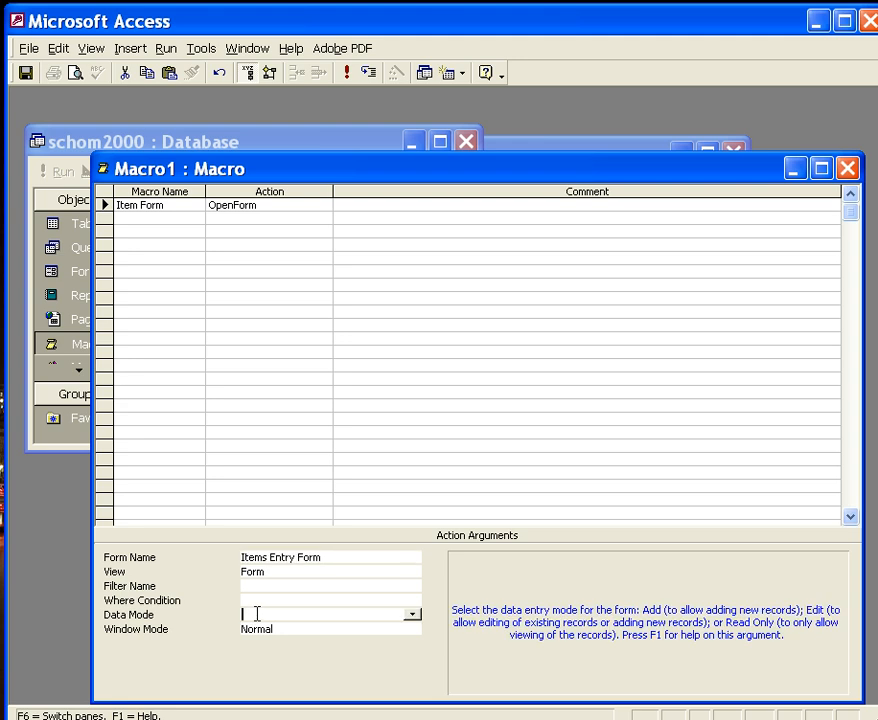
click(411, 614)
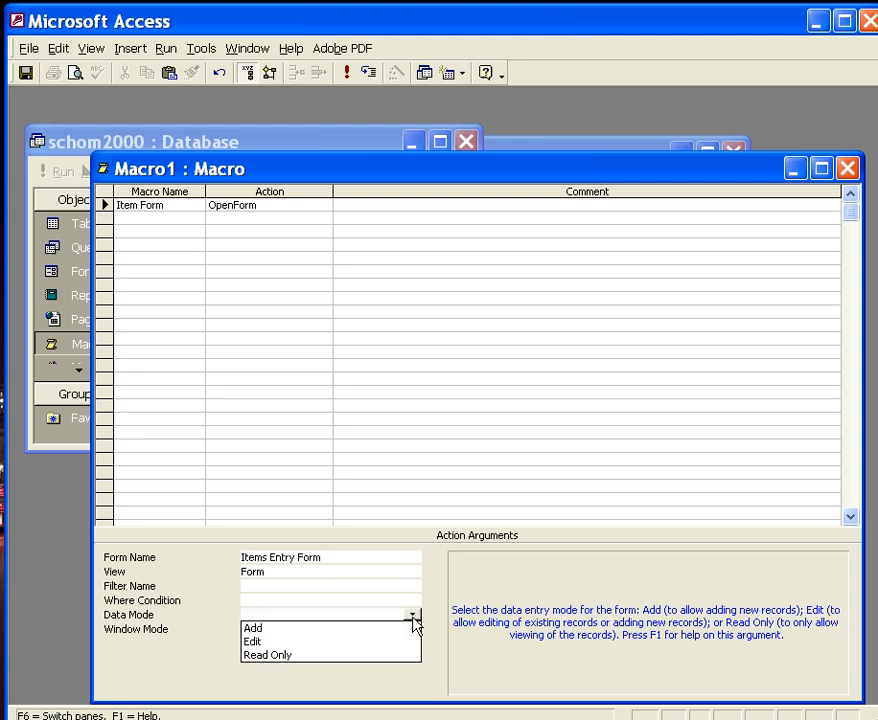
click(264, 643)
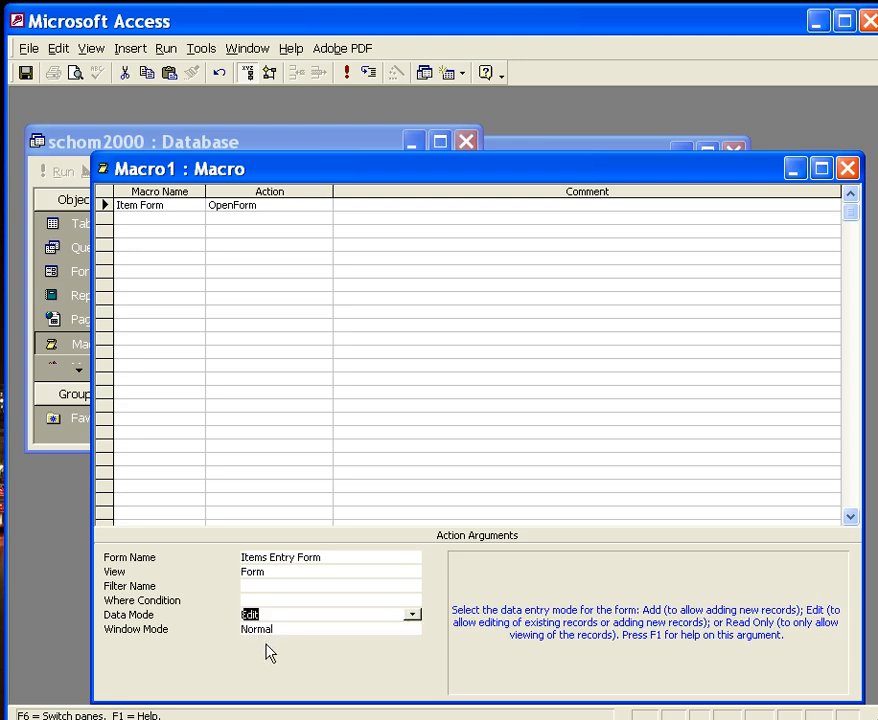
Add a second macro entry named "Report" and give it the OpenReport action
click(147, 217)
text(R)
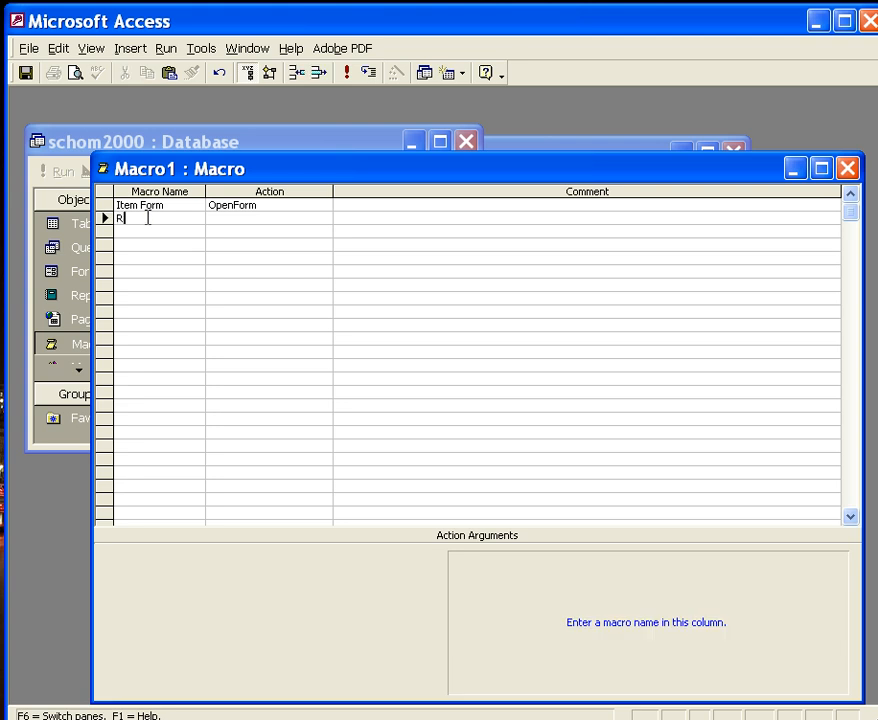
text(eport)
click(280, 218)
click(322, 218)
drag(322, 238, 321, 276)
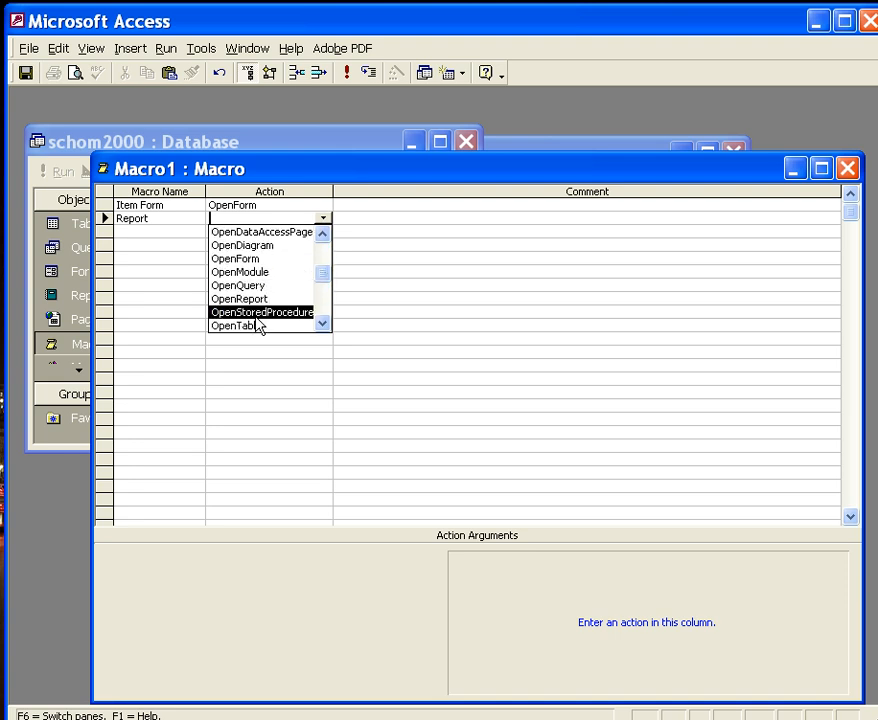
click(249, 298)
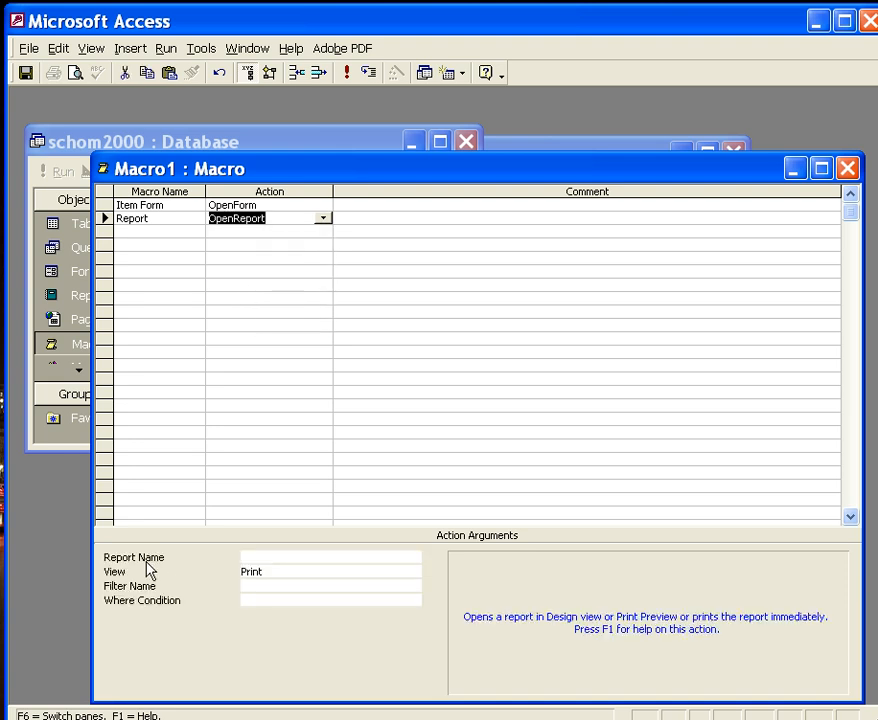
Set the OpenReport action to open the "Computer Models and Values Grouped" report in Print Preview view
click(243, 555)
click(412, 557)
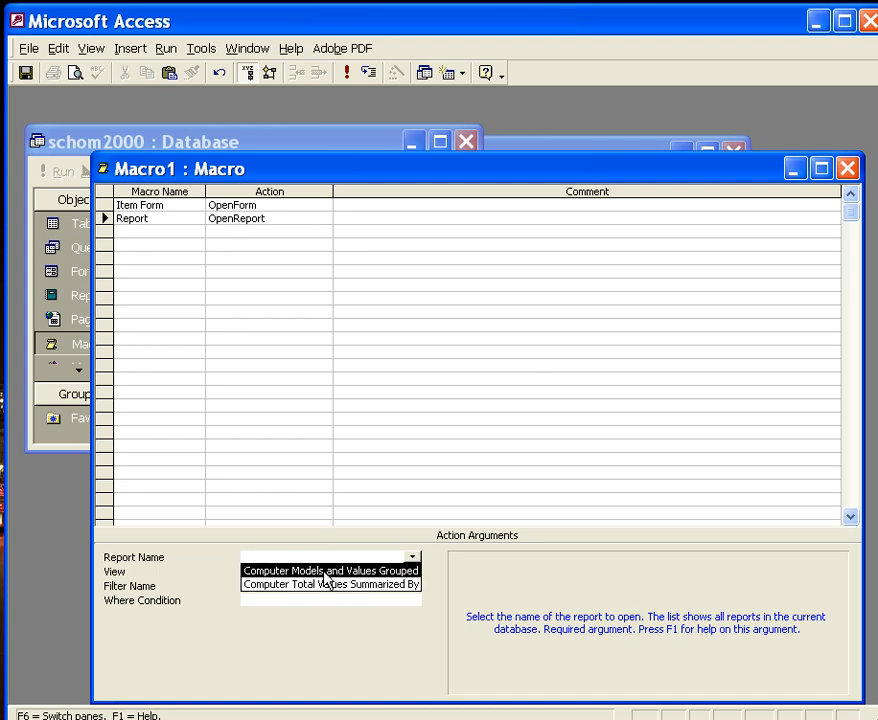
click(285, 570)
click(277, 571)
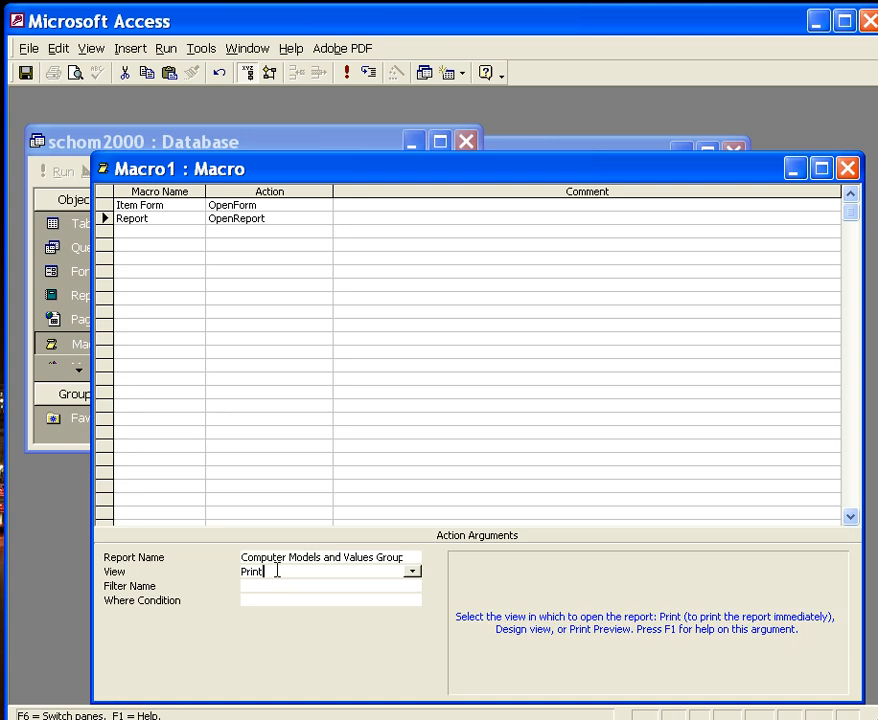
click(412, 571)
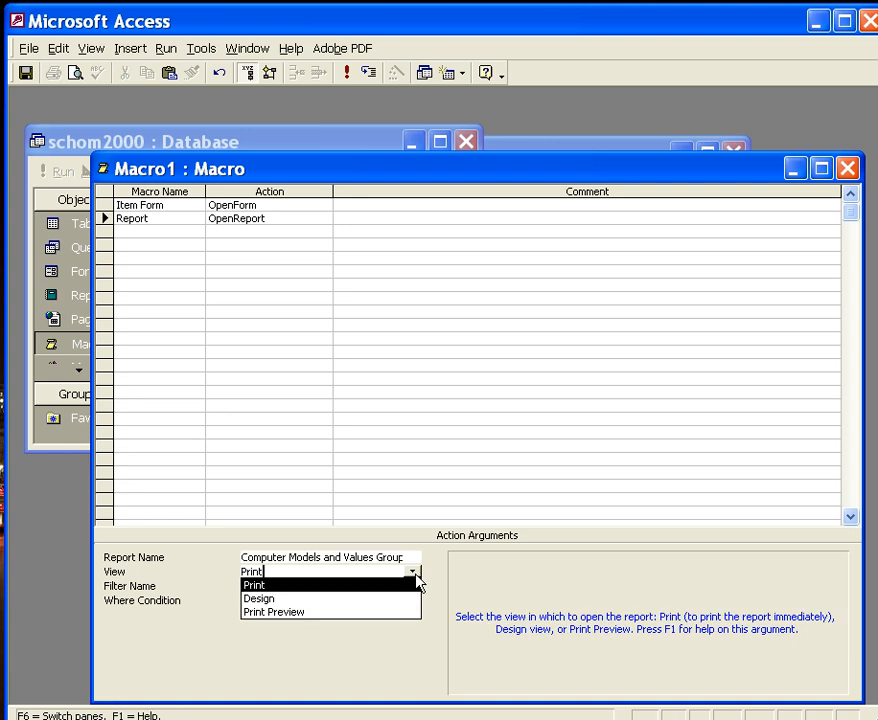
click(286, 611)
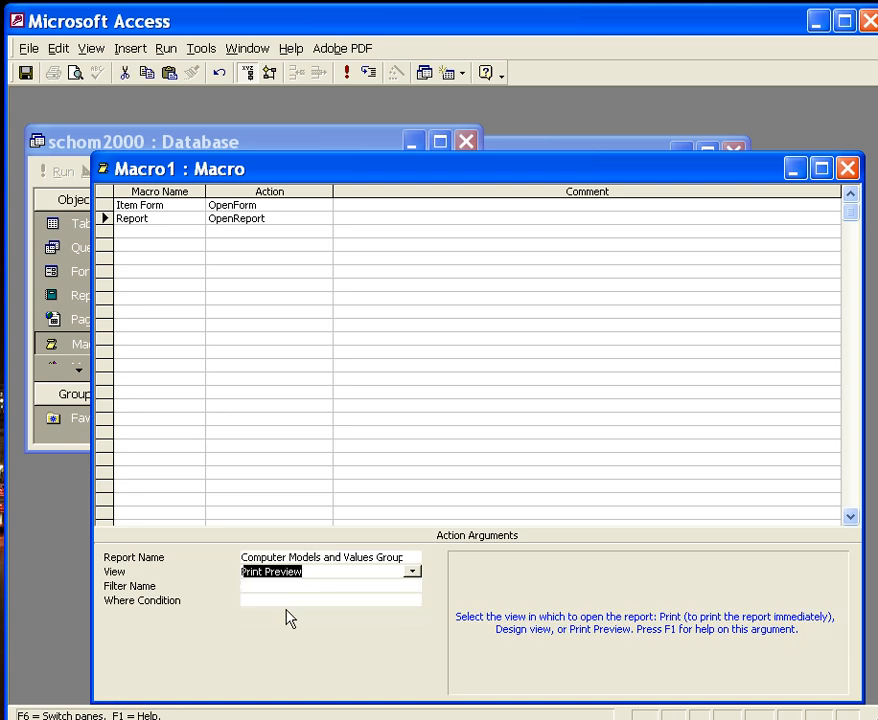
Close the macro design and save the macro as "Main Buttons"
double_click(101, 167)
click(356, 458)
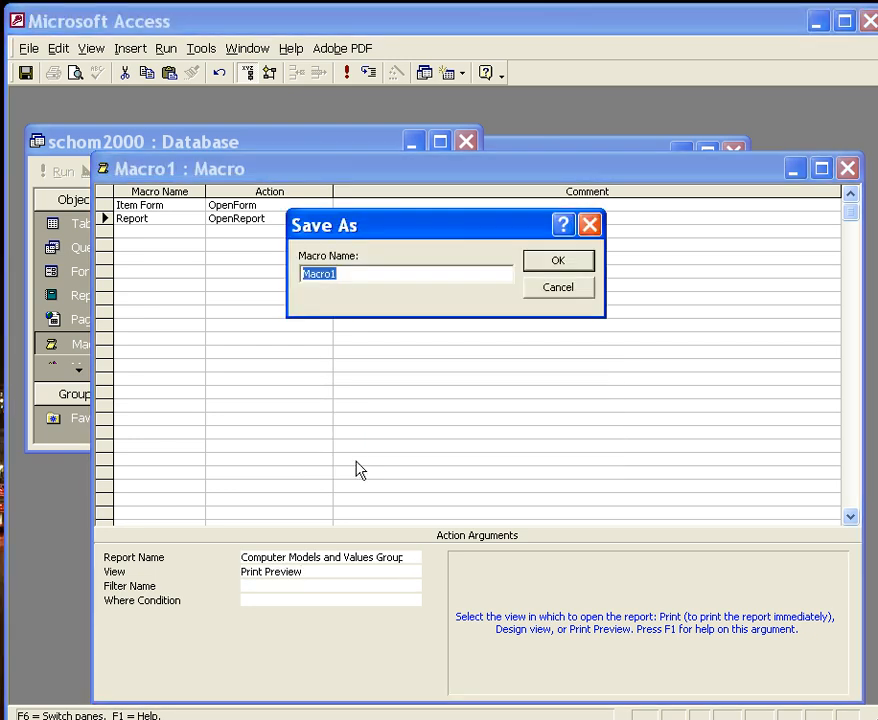
text(Main Buttons)
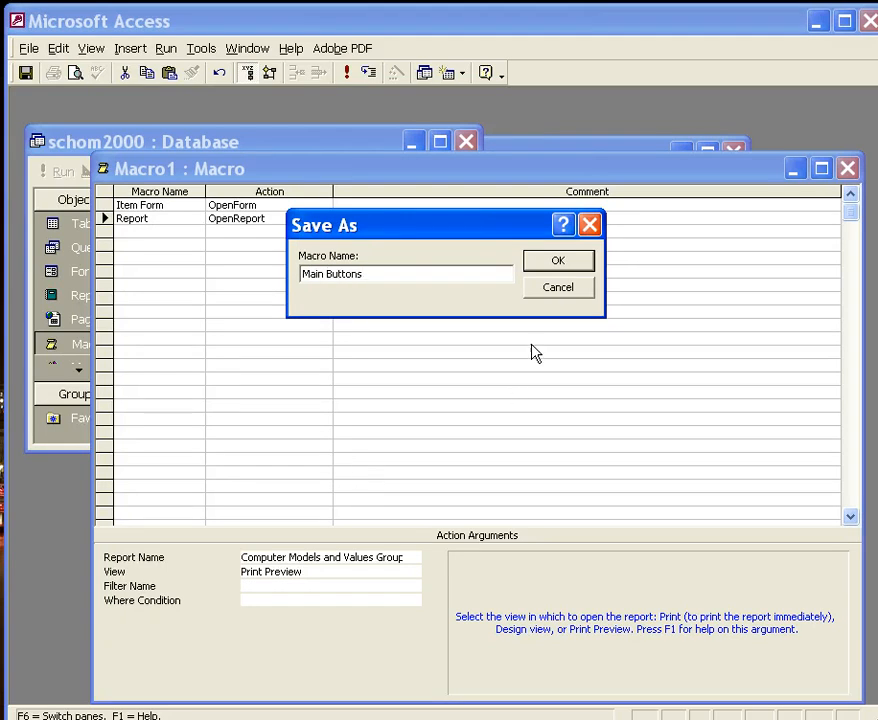
click(571, 259)
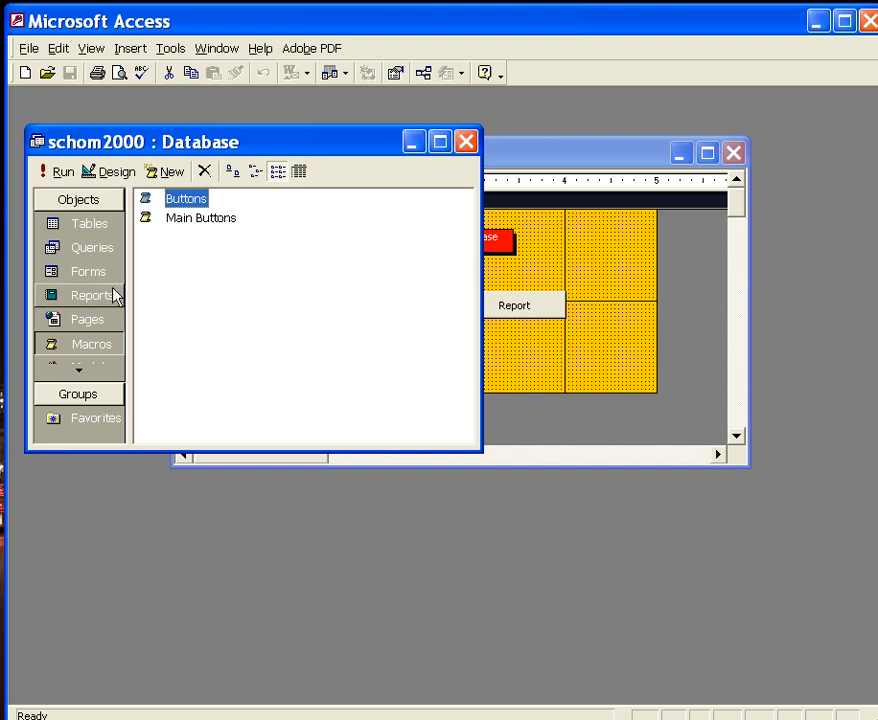
Return to the Form1 design and open the properties of the Items Form command button
click(578, 155)
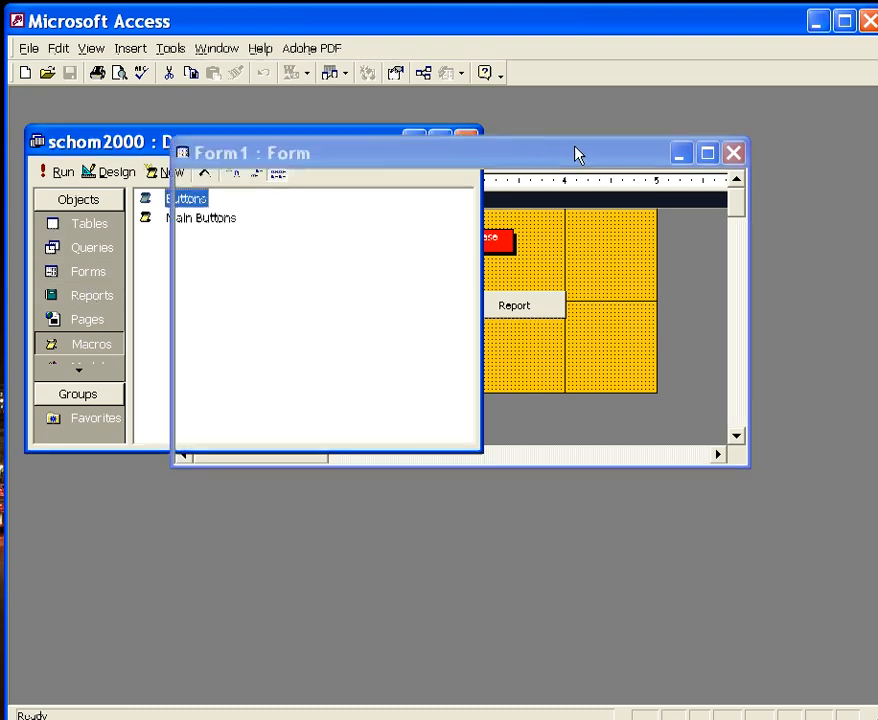
click(341, 312)
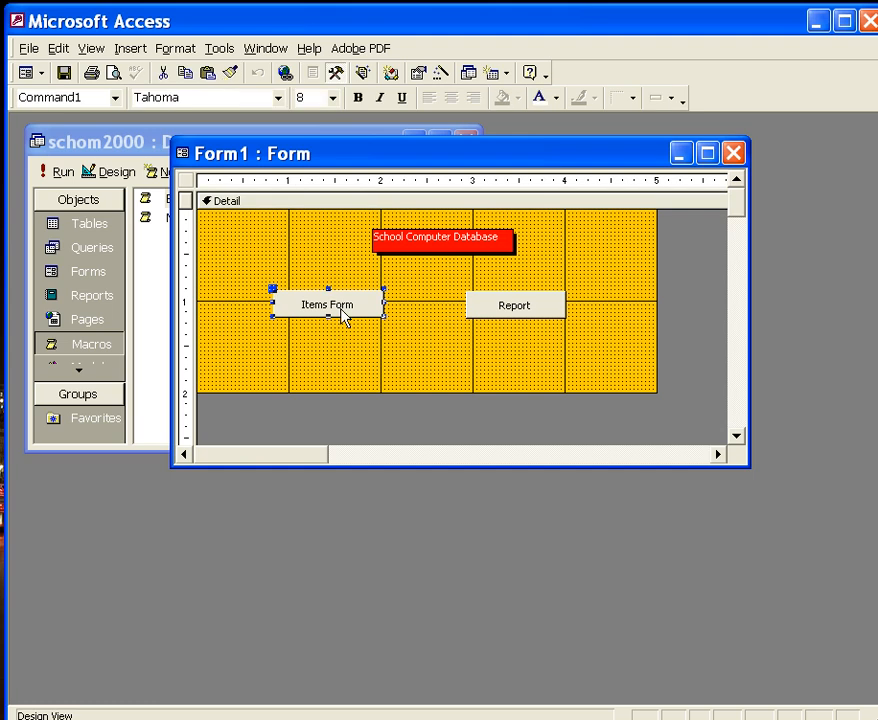
click(515, 308)
click(379, 336)
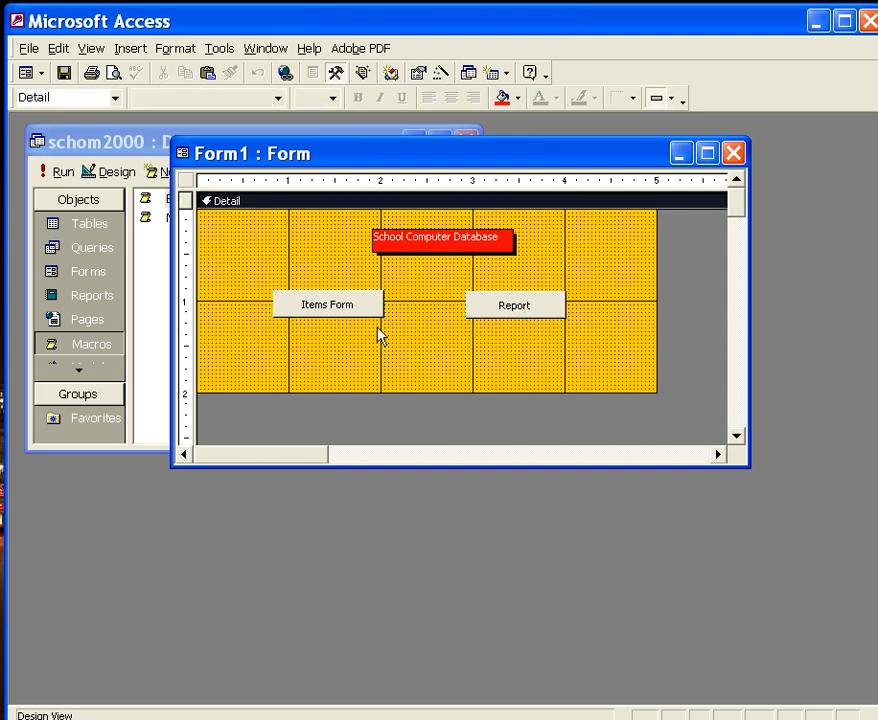
right_click(361, 313)
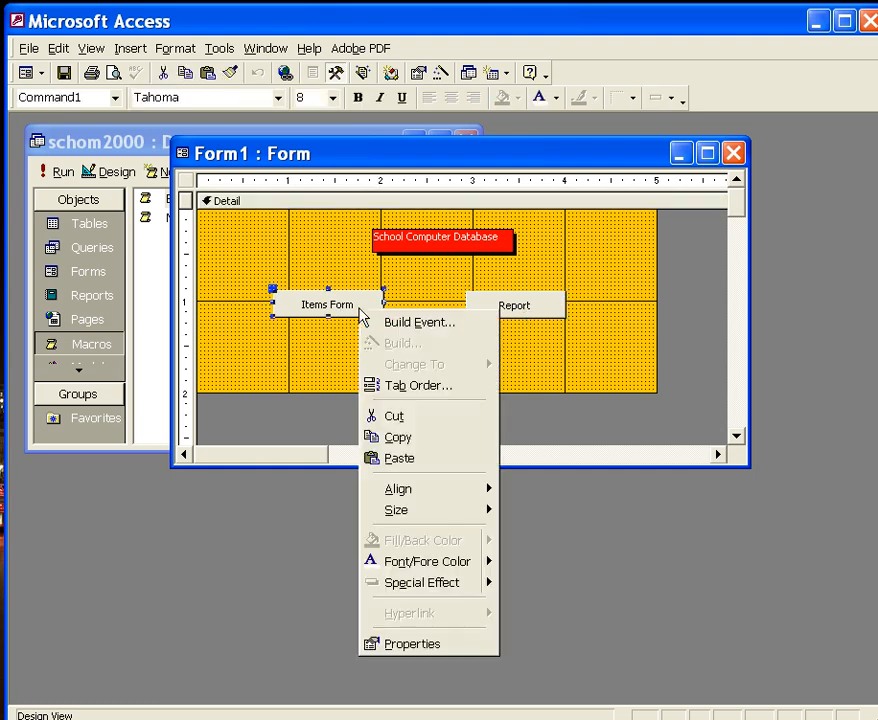
key(Up)
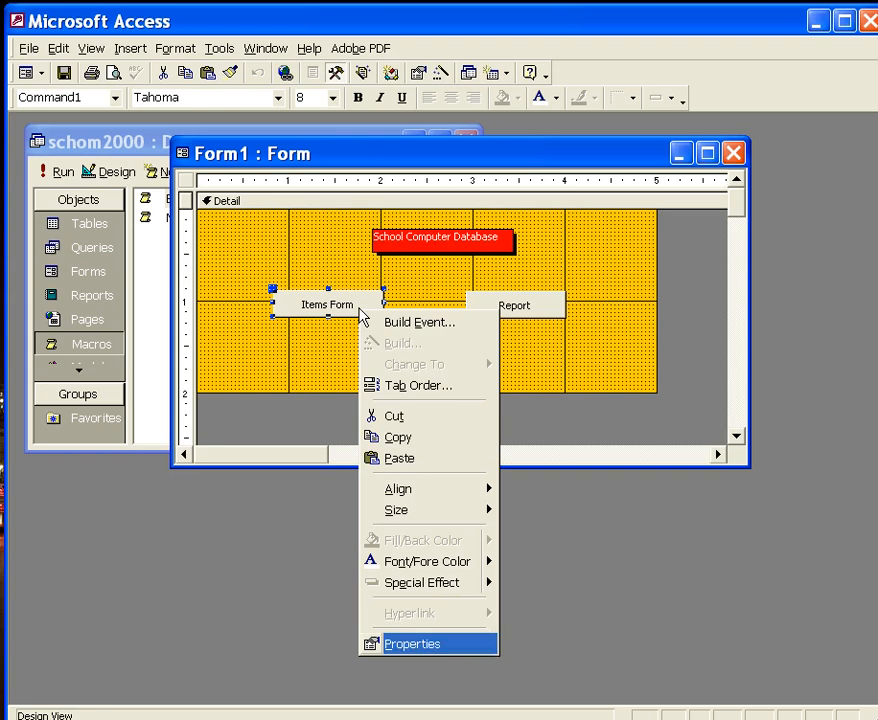
click(436, 645)
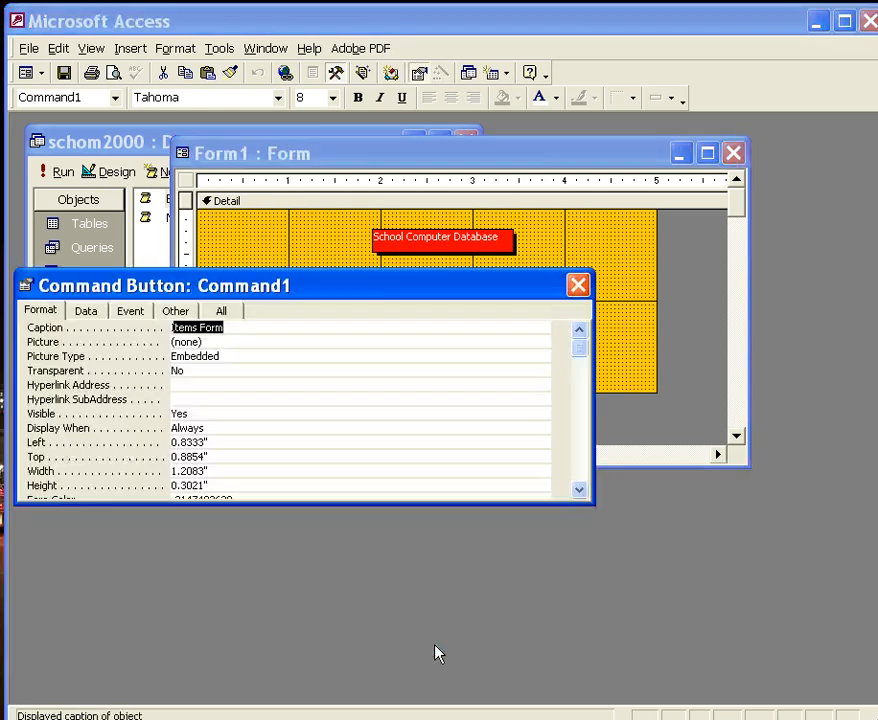
Assign the macro Main Buttons.Item Form to the Items Form button's On Click event and close its properties
click(131, 311)
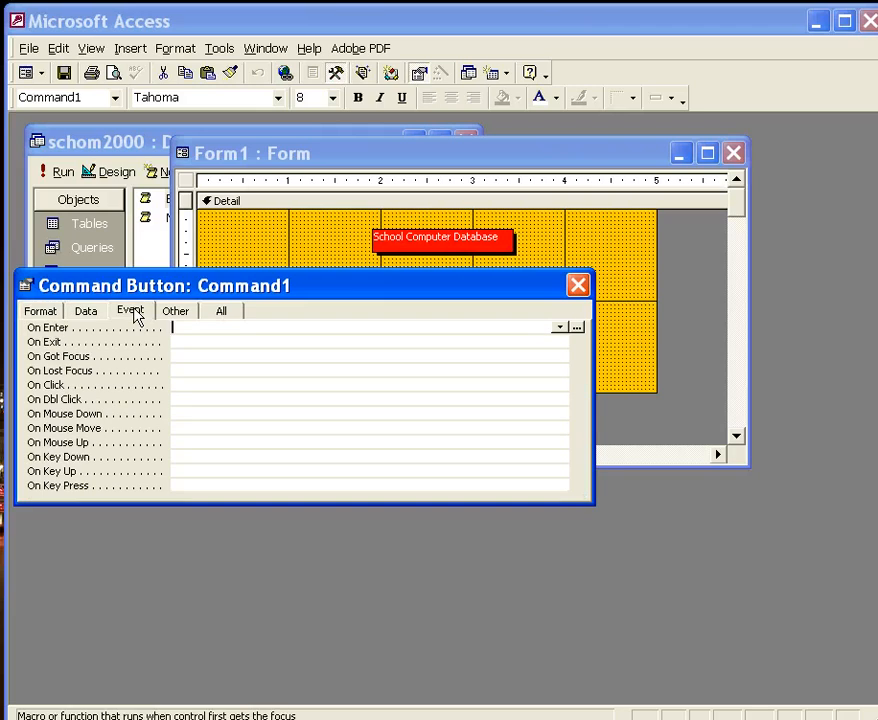
click(179, 384)
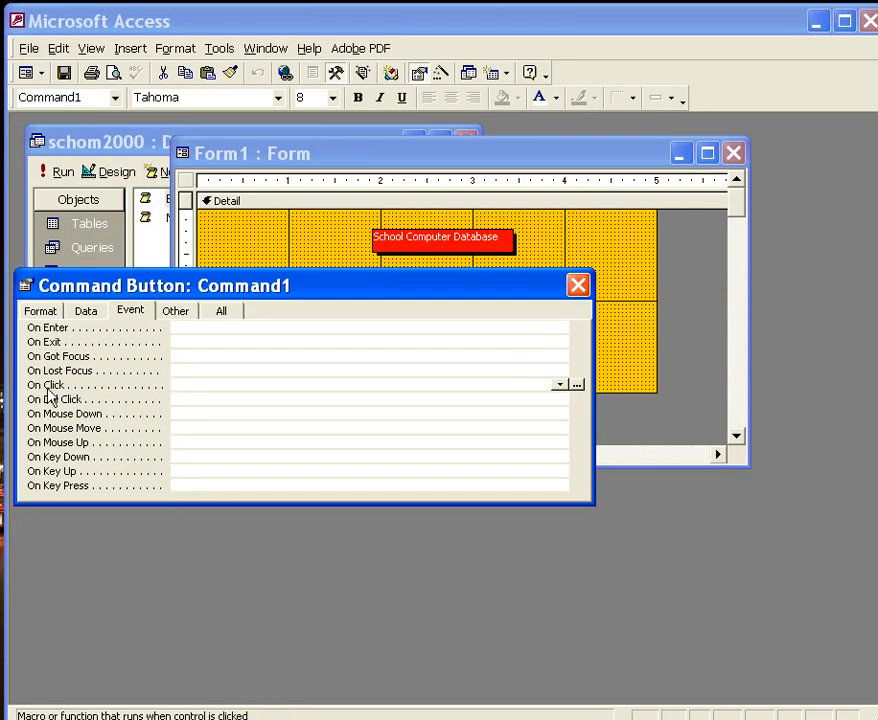
click(558, 385)
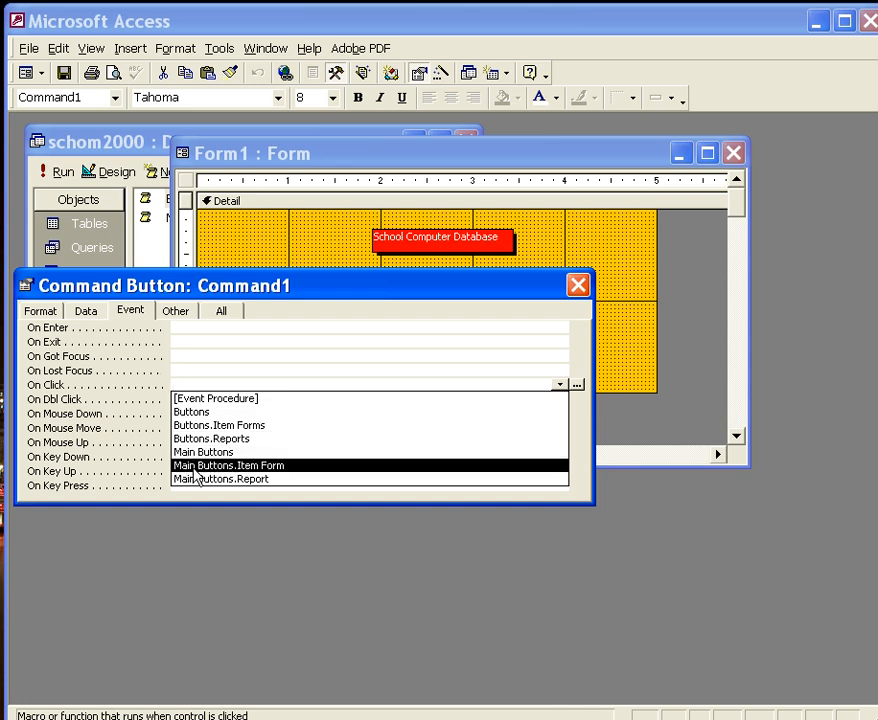
click(258, 466)
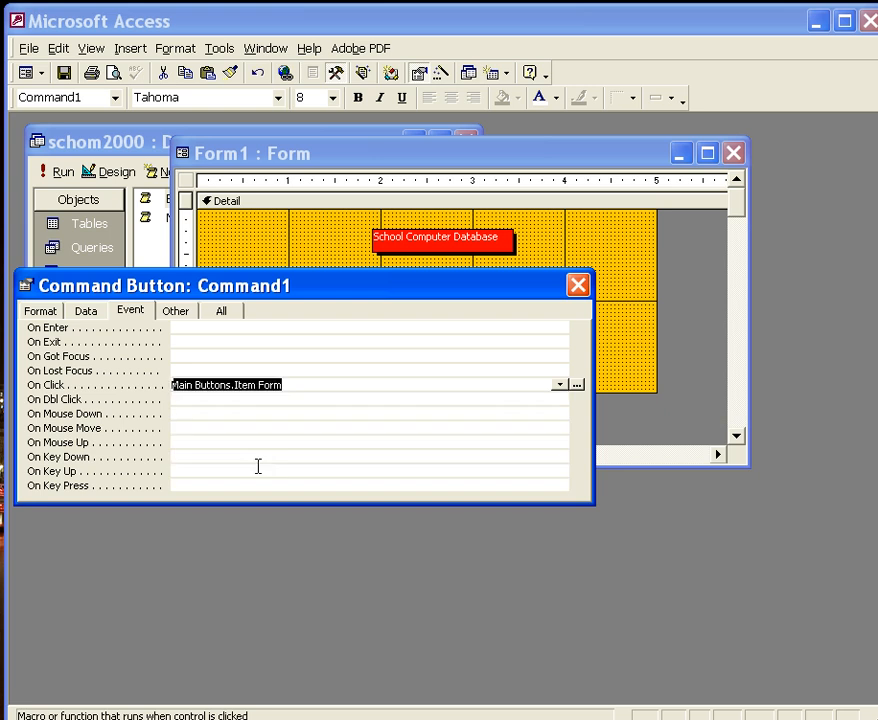
click(27, 287)
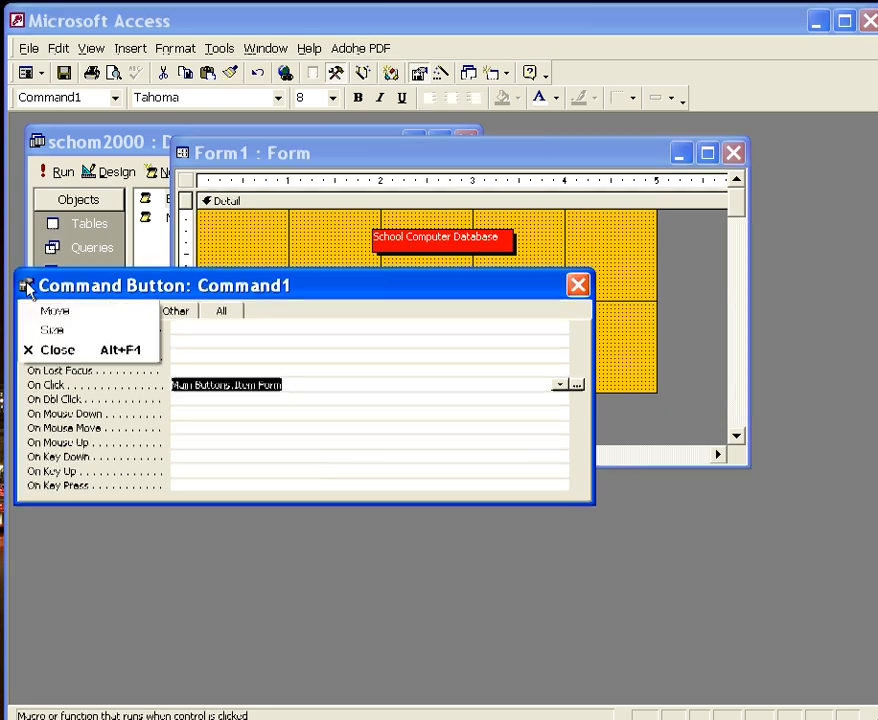
click(27, 287)
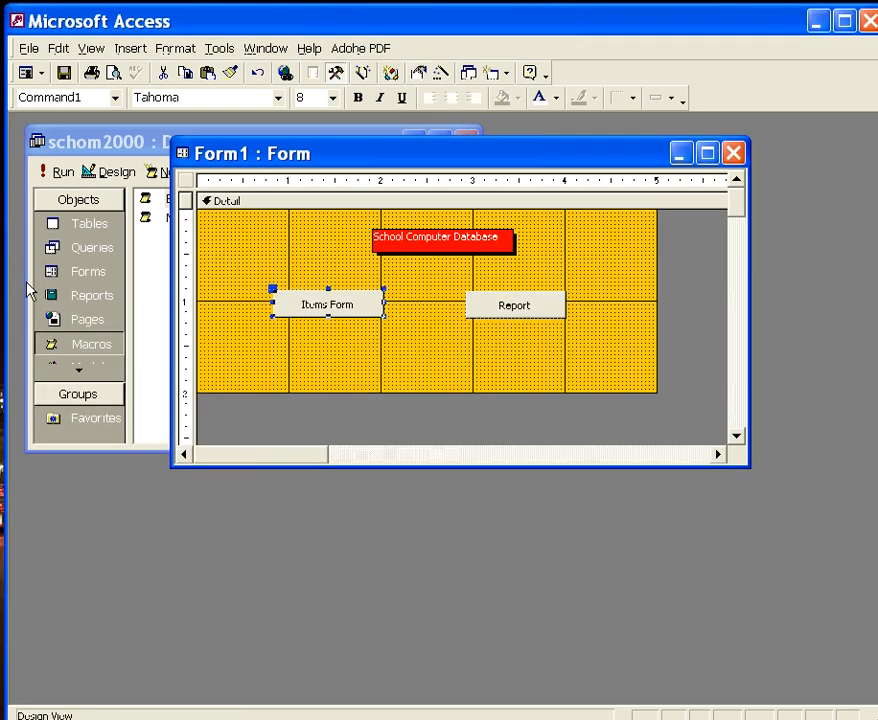
Open the properties of the Report command button
click(500, 306)
right_click(500, 308)
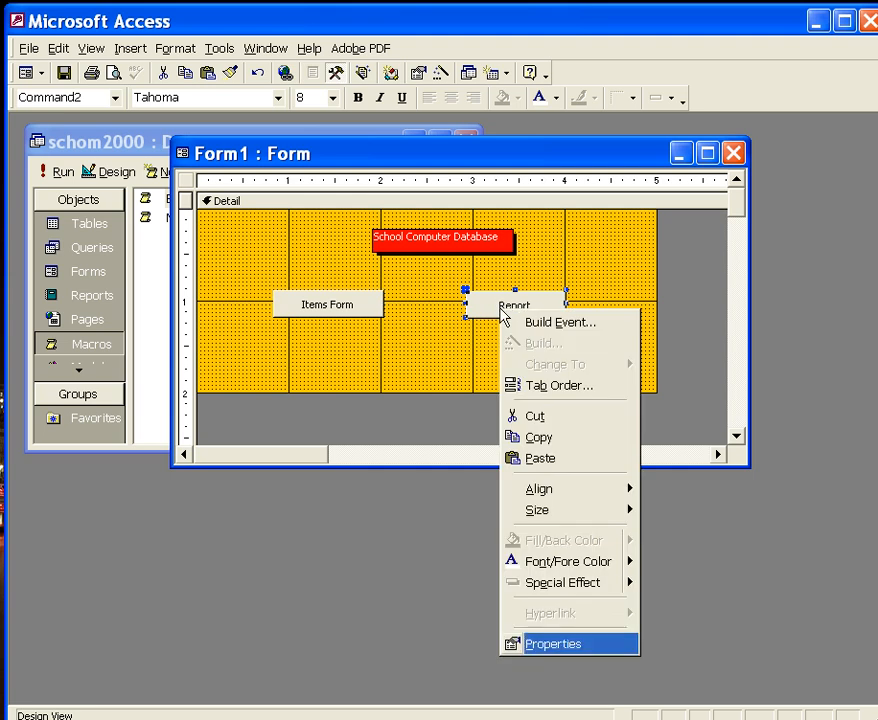